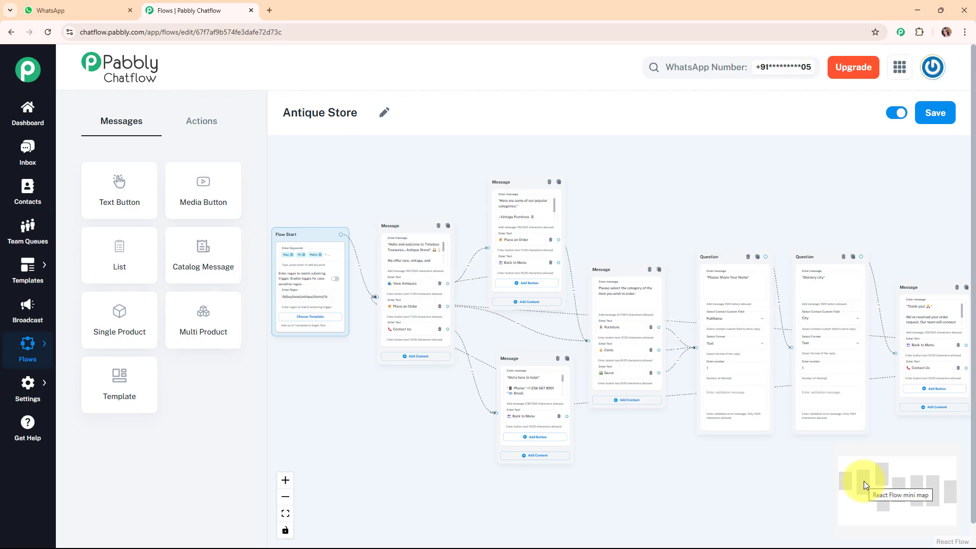
Switch to WhatsApp and send the Pabbly ChatFlow chat the message "Hi, I would like to know about your antique pieces."
{"action": "mouse_move", "coordinate": [866, 481]}
{"action": "left_mouse_down"}
{"action": "mouse_move", "coordinate": [892, 484]}
{"action": "mouse_move", "coordinate": [877, 496]}
{"action": "mouse_move", "coordinate": [868, 474]}
{"action": "left_mouse_up"}
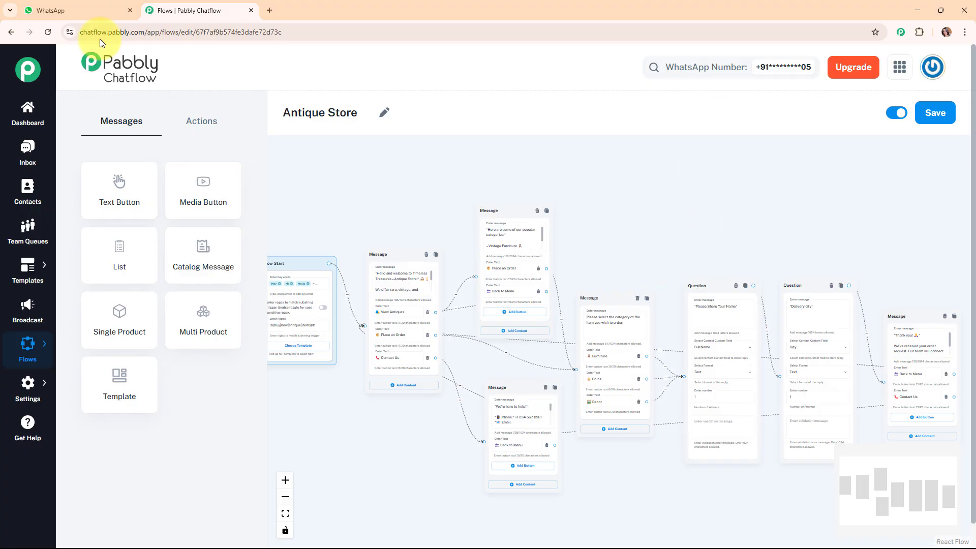
{"action": "left_click", "coordinate": [56, 5]}
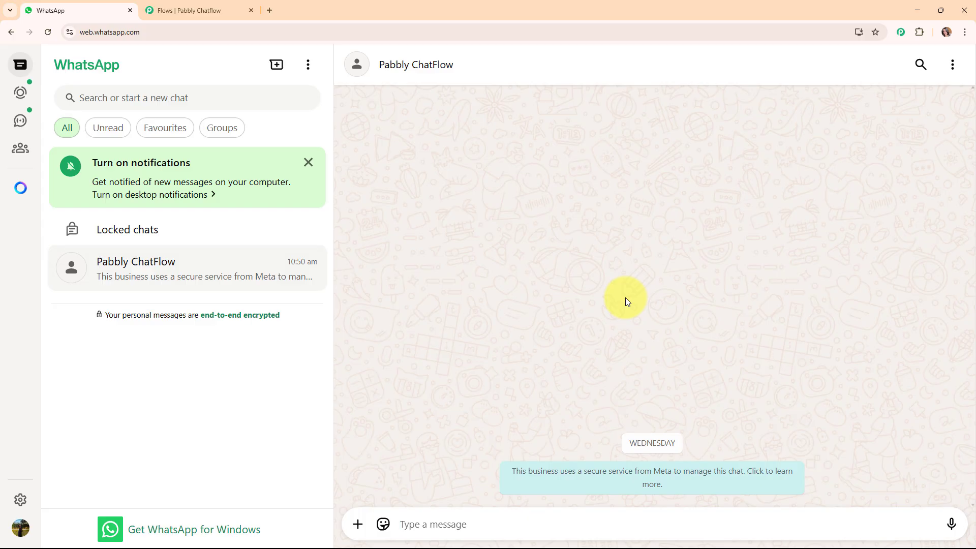
{"action": "type", "text": "Hi, "}
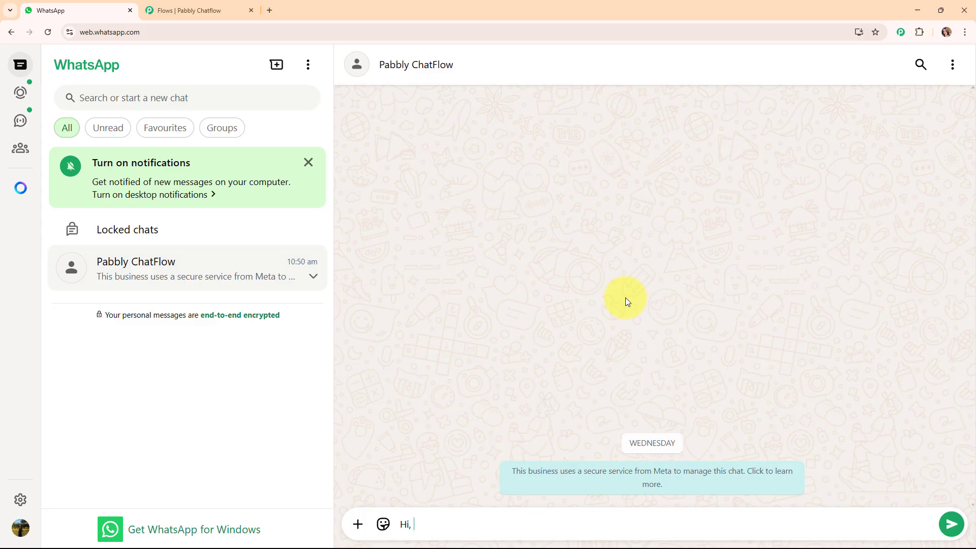
{"action": "type", "text": "I would like to know about your antique pieces."}
{"action": "key", "text": "Return"}
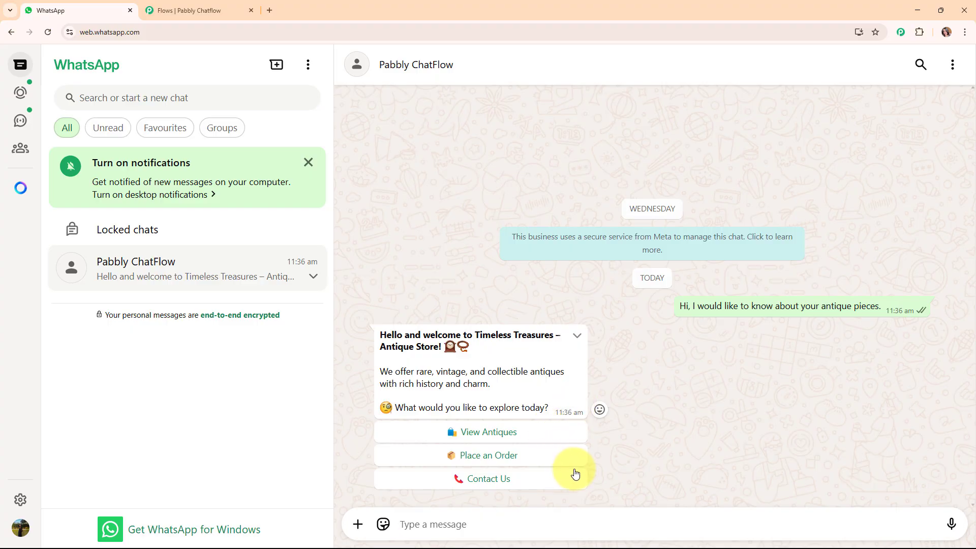
Answer the bot's replies by choosing View Antiques, Place an Order and the Coins category
{"action": "left_click", "coordinate": [481, 434]}
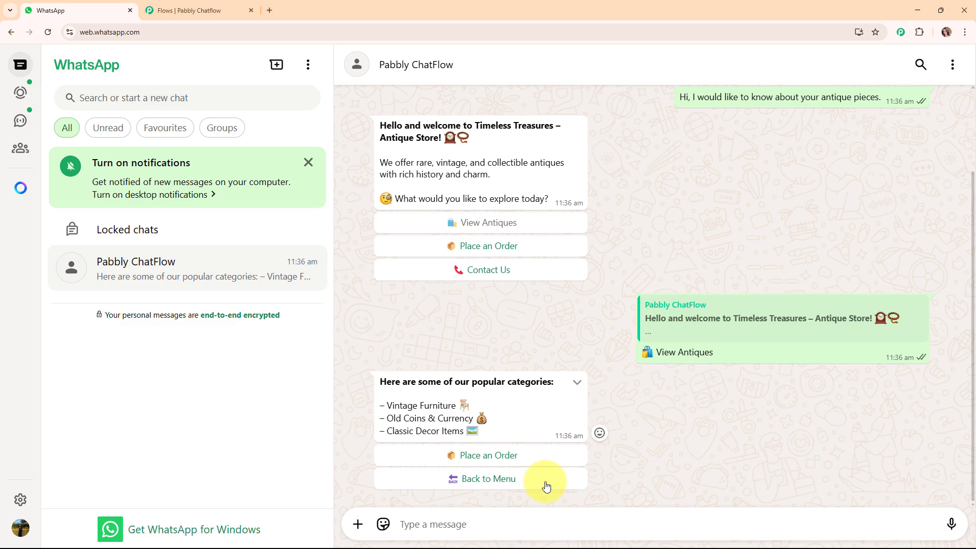
{"action": "left_click", "coordinate": [489, 458]}
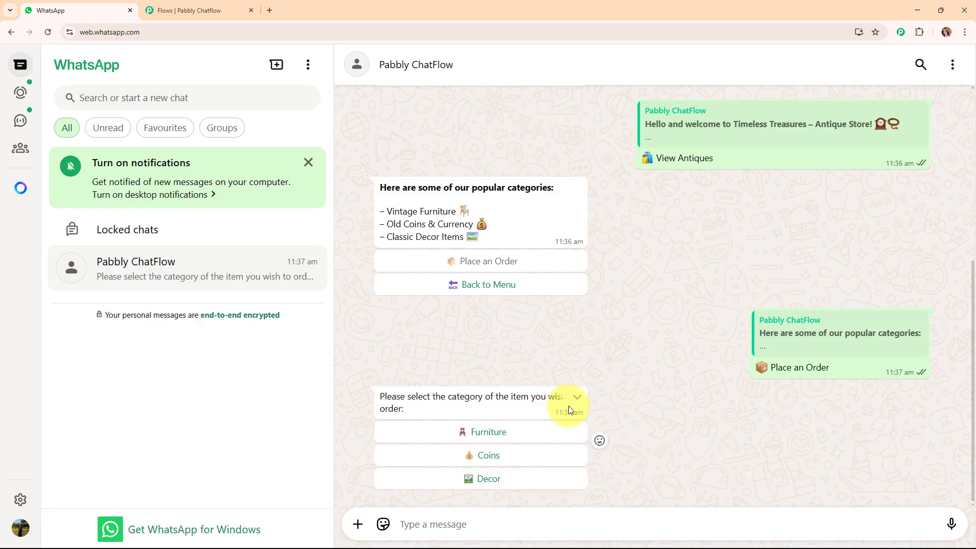
{"action": "left_click", "coordinate": [481, 457]}
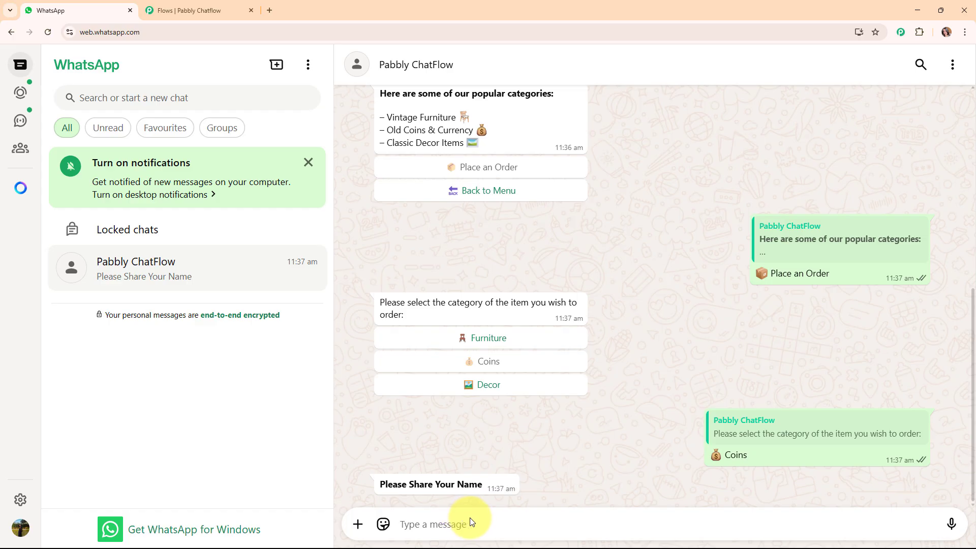
Reply to the bot's questions with the customer's name and the delivery city Bhopal
{"action": "left_click", "coordinate": [471, 518]}
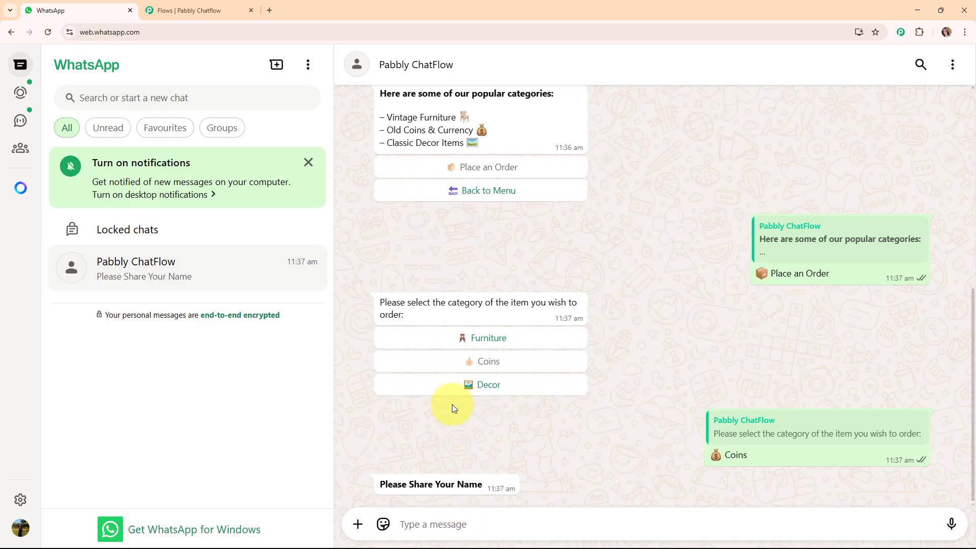
{"action": "type", "text": "Demo U"}
{"action": "type", "text": "ser"}
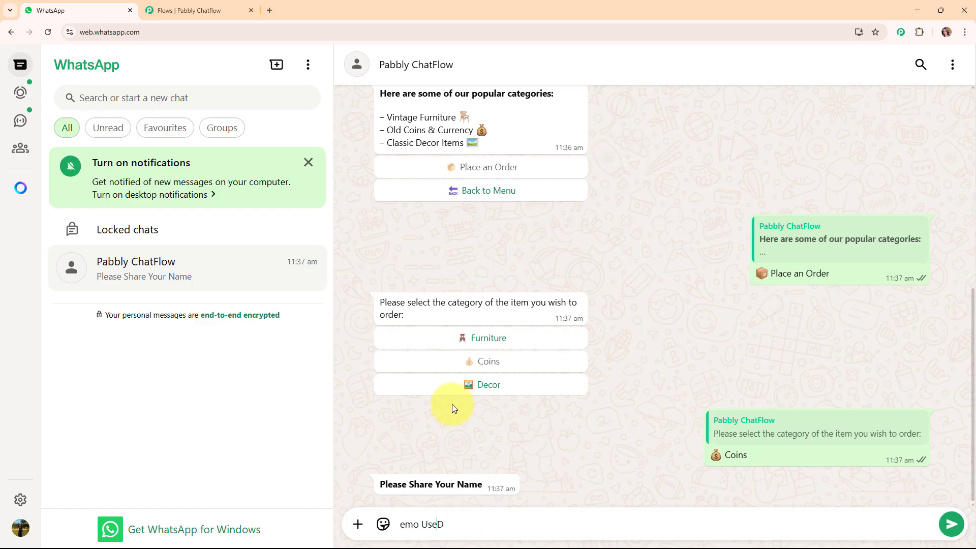
{"action": "key", "text": "Return"}
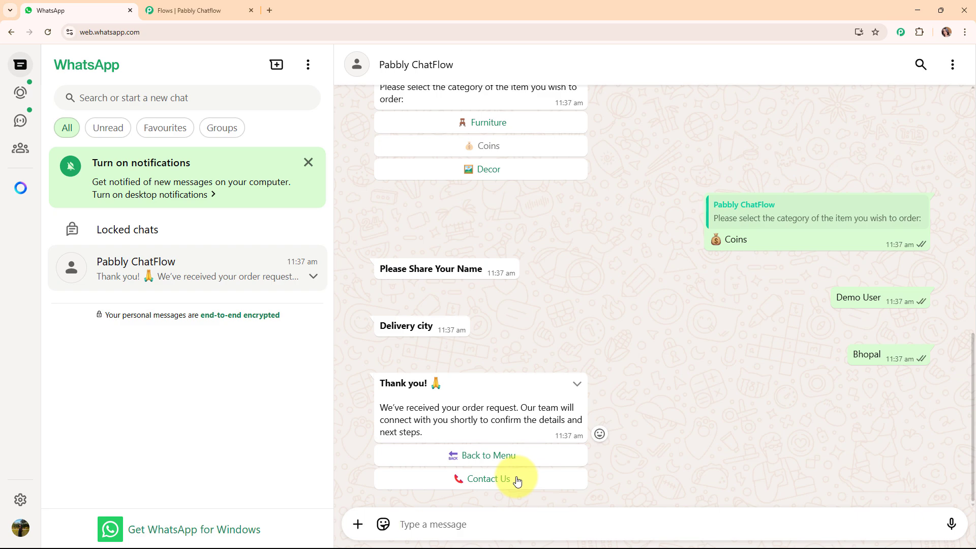
Request the store's contact details with Contact Us and return to the bot's main menu
{"action": "left_click", "coordinate": [482, 480]}
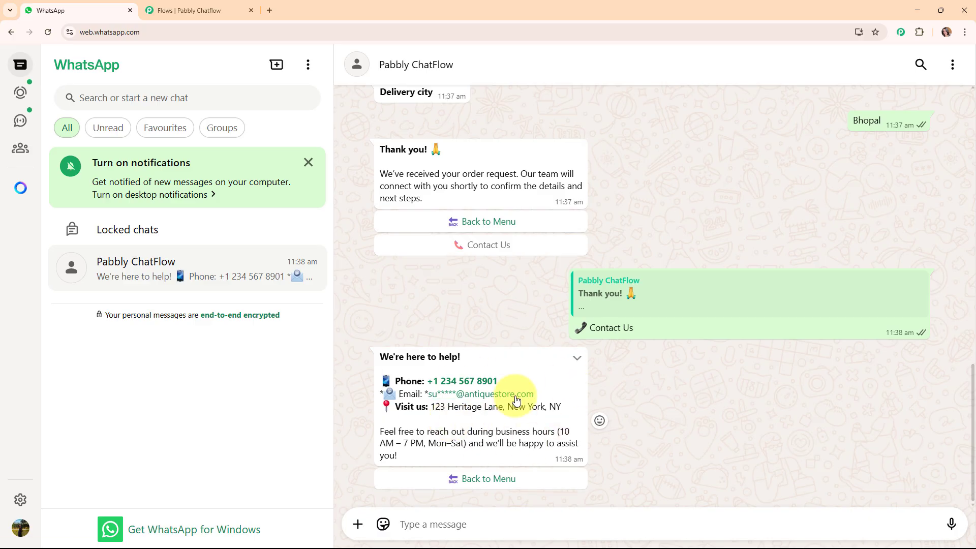
{"action": "left_click", "coordinate": [488, 479]}
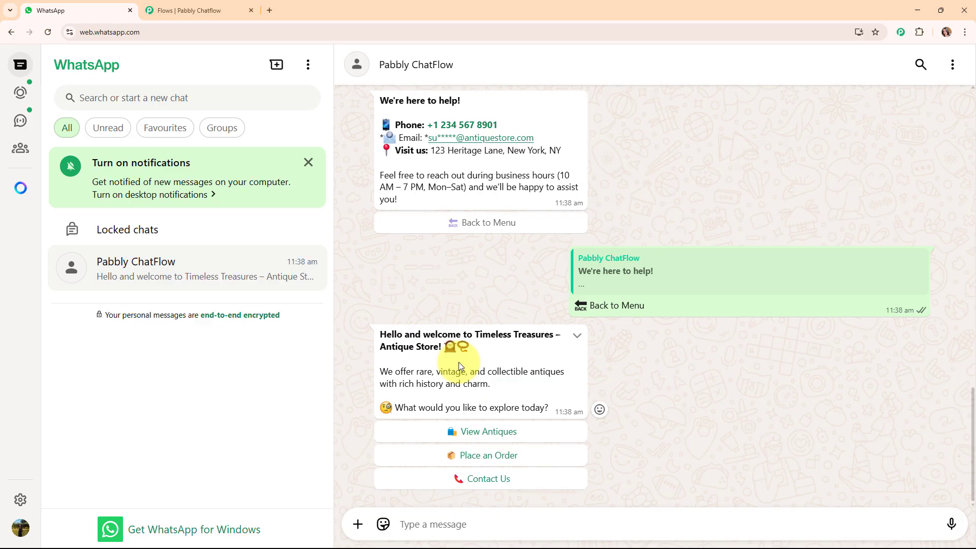
Switch to Pabbly Chatflow to review the complete Antique Store flow, and return to WhatsApp
{"action": "left_click", "coordinate": [239, 10]}
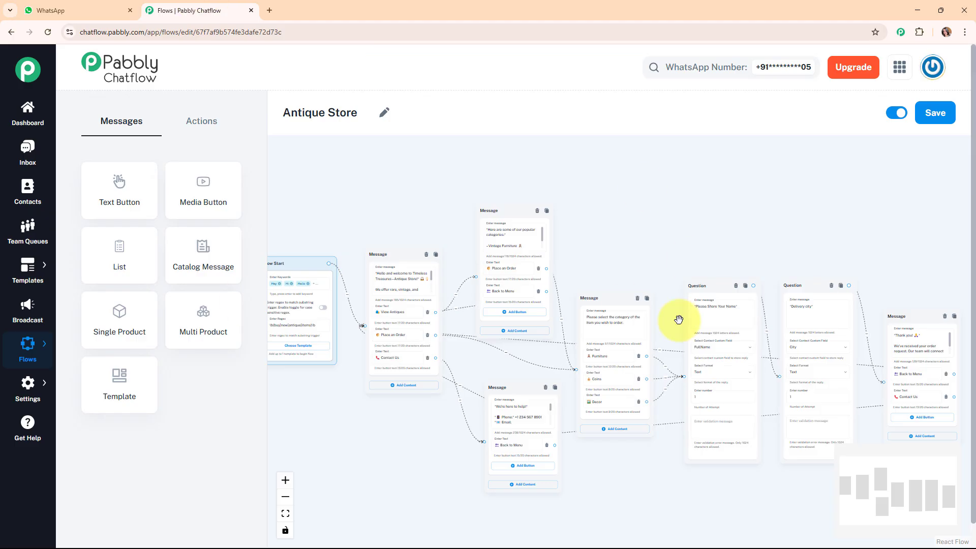
{"action": "scroll", "coordinate": [709, 232], "scroll_direction": "down", "scroll_amount": 2}
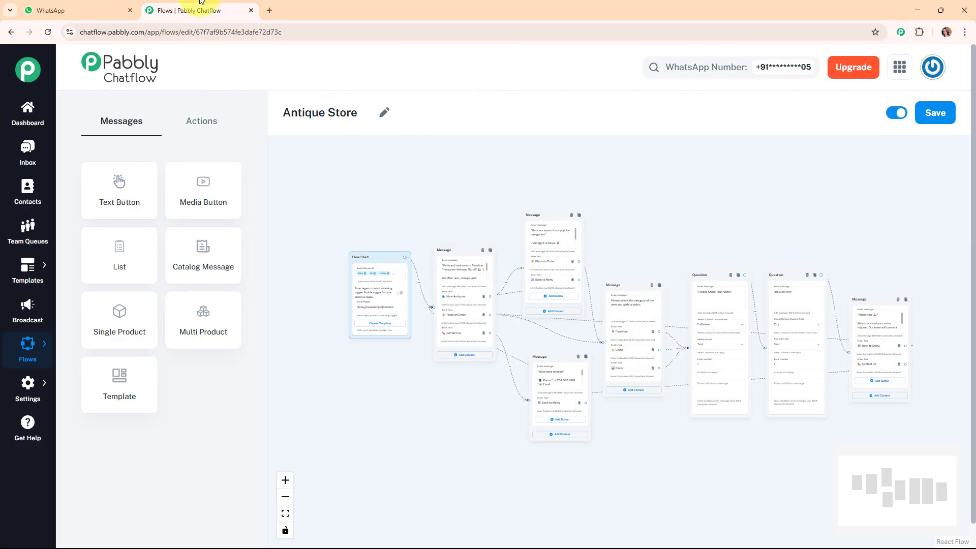
{"action": "left_click", "coordinate": [95, 7]}
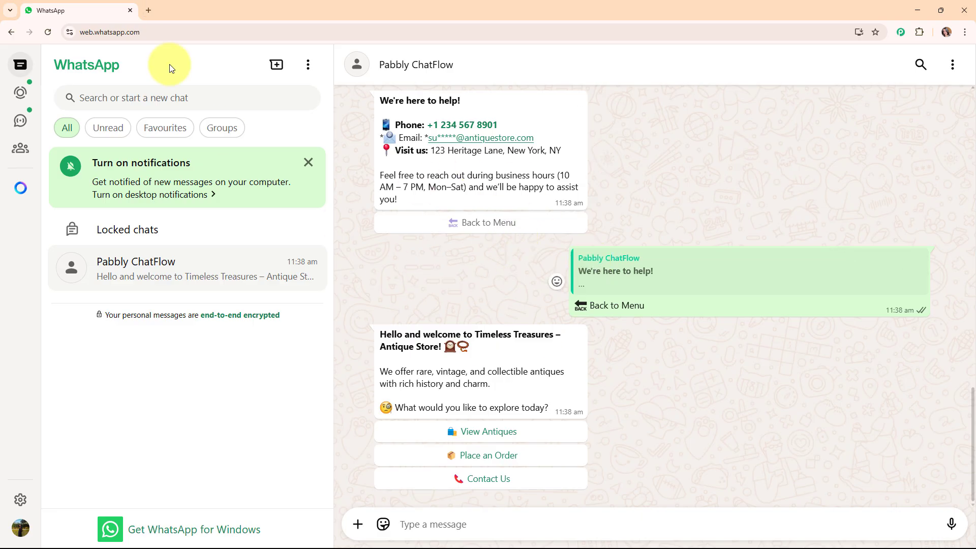
Open the Pabbly Chatflow website at pabbly.com/chatflow/inr/ in a new browser tab and dismiss the lifetime offer popup
{"action": "left_click", "coordinate": [149, 9]}
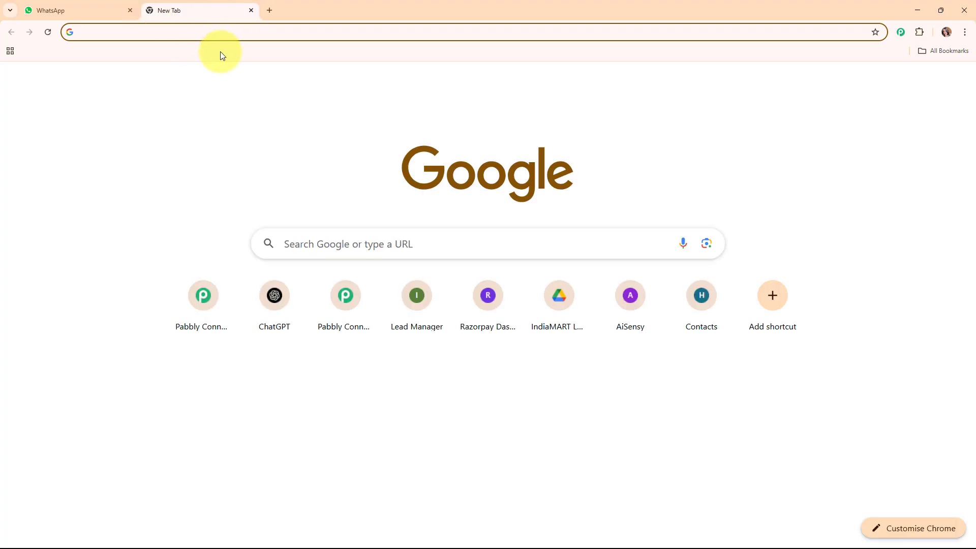
{"action": "type", "text": "pabb"}
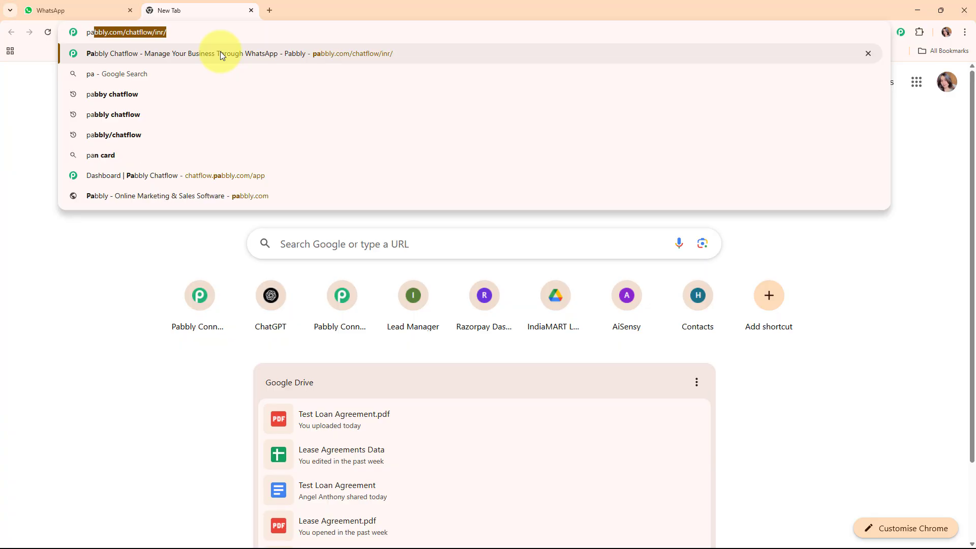
{"action": "type", "text": "ly"}
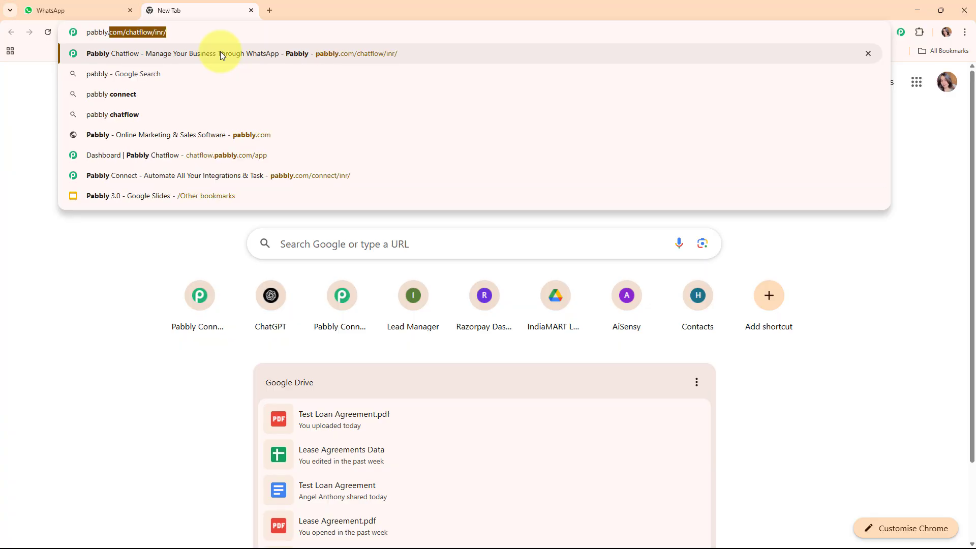
{"action": "type", "text": ".com"}
{"action": "key", "text": "Return"}
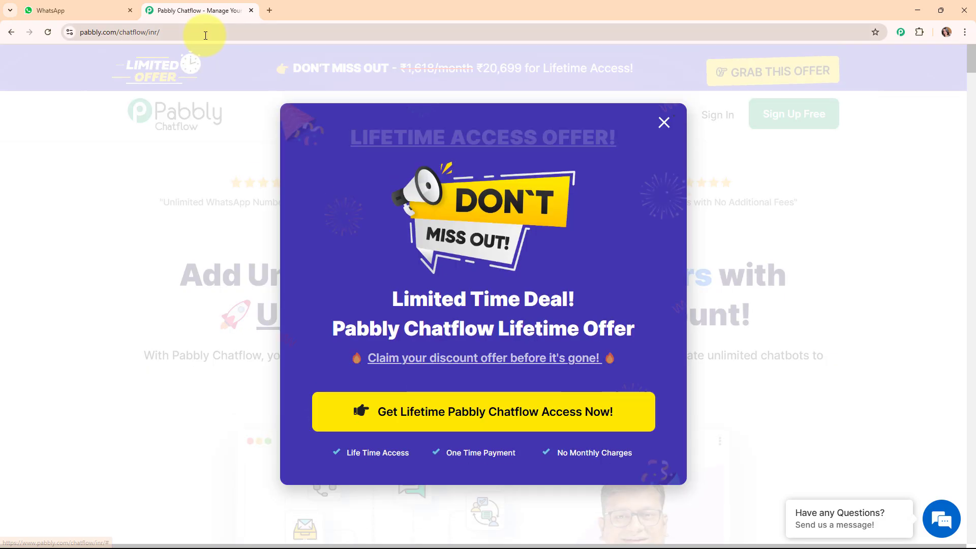
{"action": "left_click", "coordinate": [203, 33]}
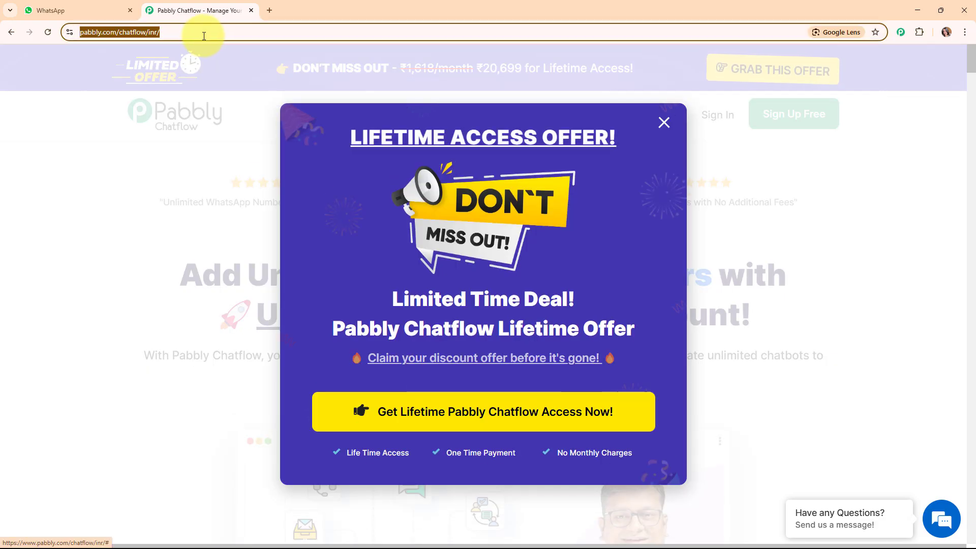
{"action": "left_click", "coordinate": [662, 127]}
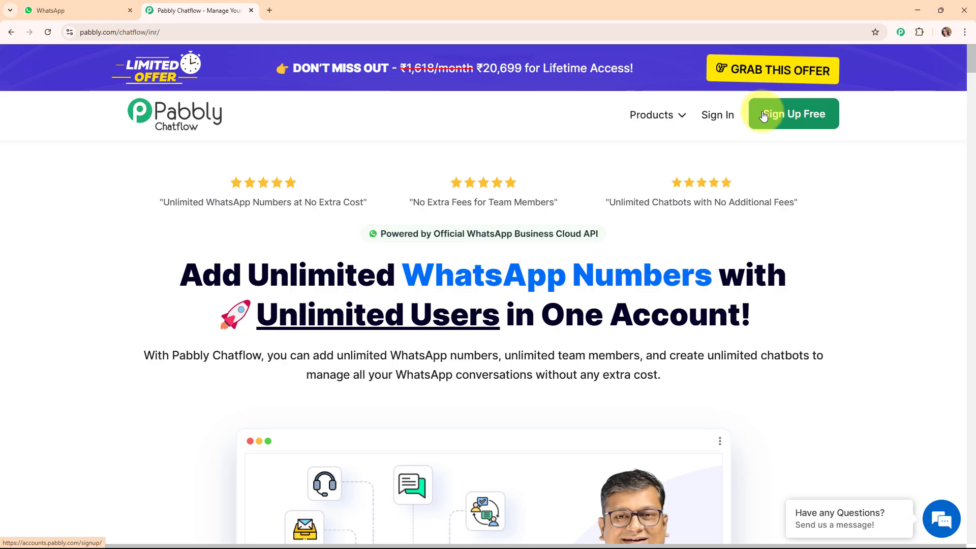
Sign in to the Pabbly account and access Pabbly Chatflow from the list of all Pabbly apps
{"action": "left_click", "coordinate": [727, 120]}
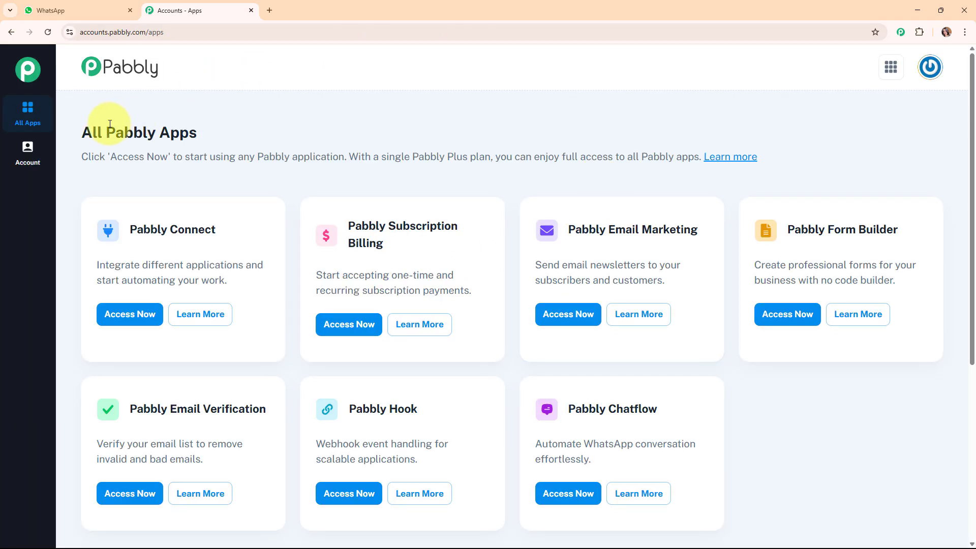
{"action": "left_click_drag", "start_coordinate": [79, 130], "coordinate": [283, 133]}
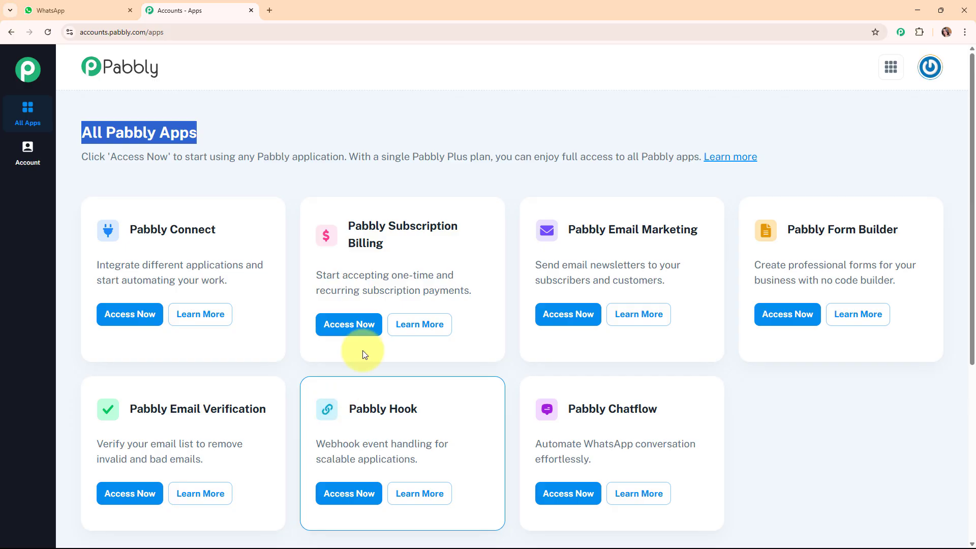
{"action": "left_click", "coordinate": [555, 495]}
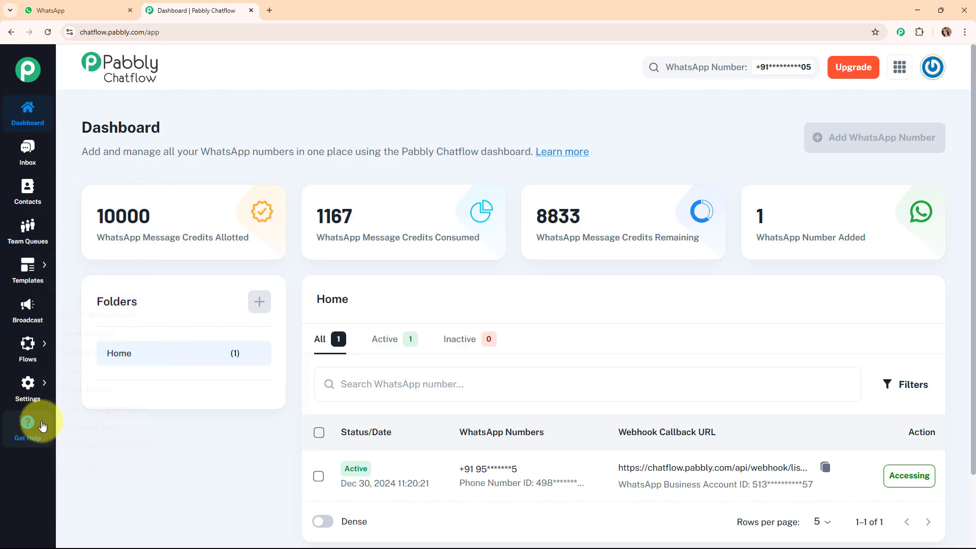
Open the Flow Builder, look through the existing flows and add a new flow
{"action": "mouse_move", "coordinate": [29, 402]}
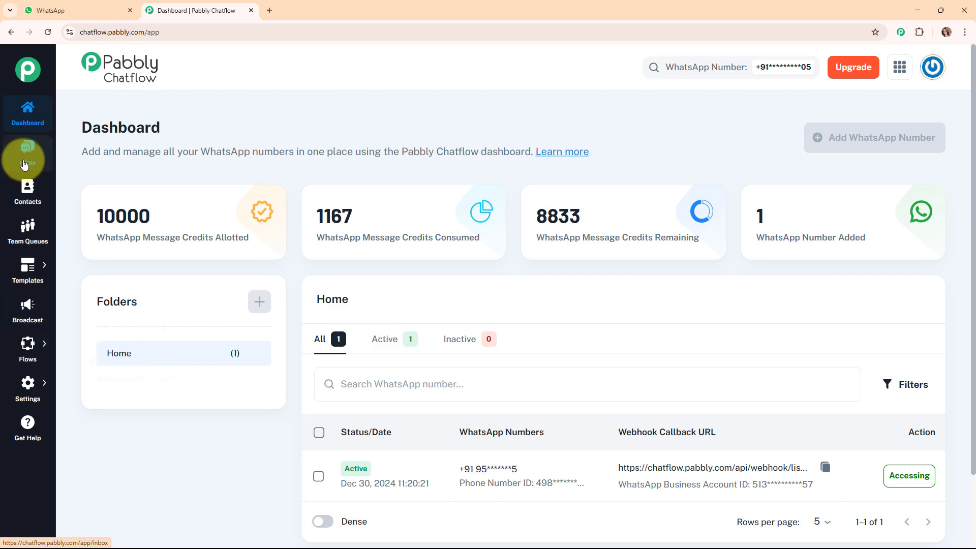
{"action": "mouse_move", "coordinate": [32, 289]}
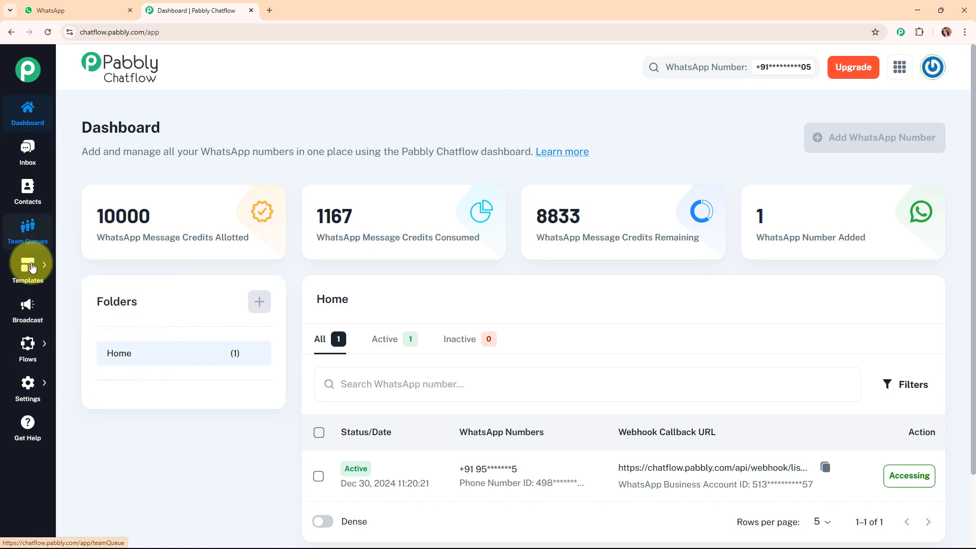
{"action": "mouse_move", "coordinate": [26, 340]}
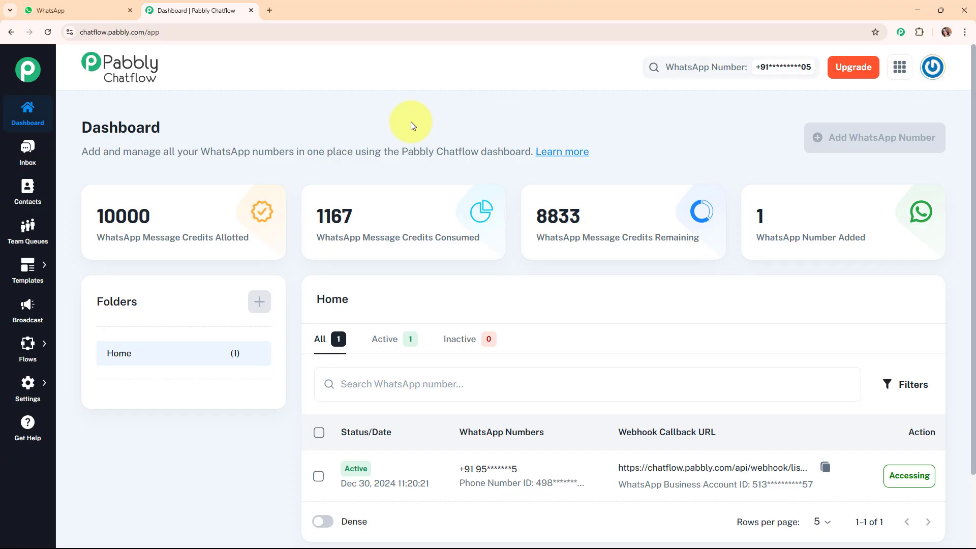
{"action": "mouse_move", "coordinate": [20, 356]}
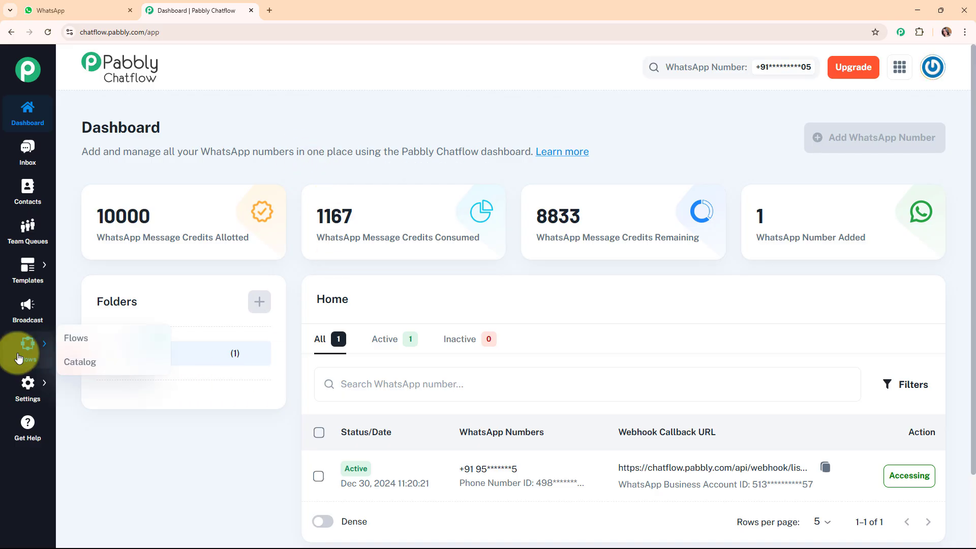
{"action": "left_click", "coordinate": [120, 338]}
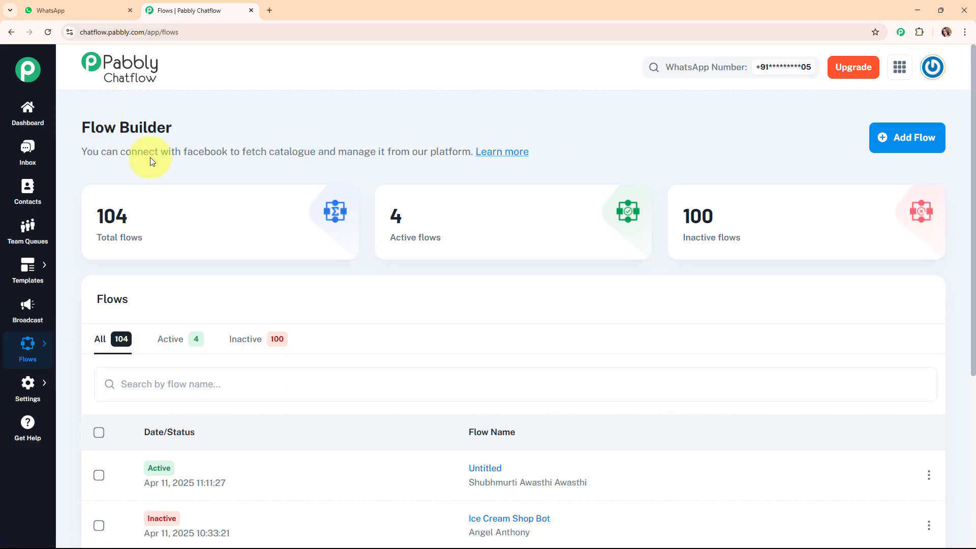
{"action": "scroll", "coordinate": [421, 286], "scroll_direction": "down", "scroll_amount": 5}
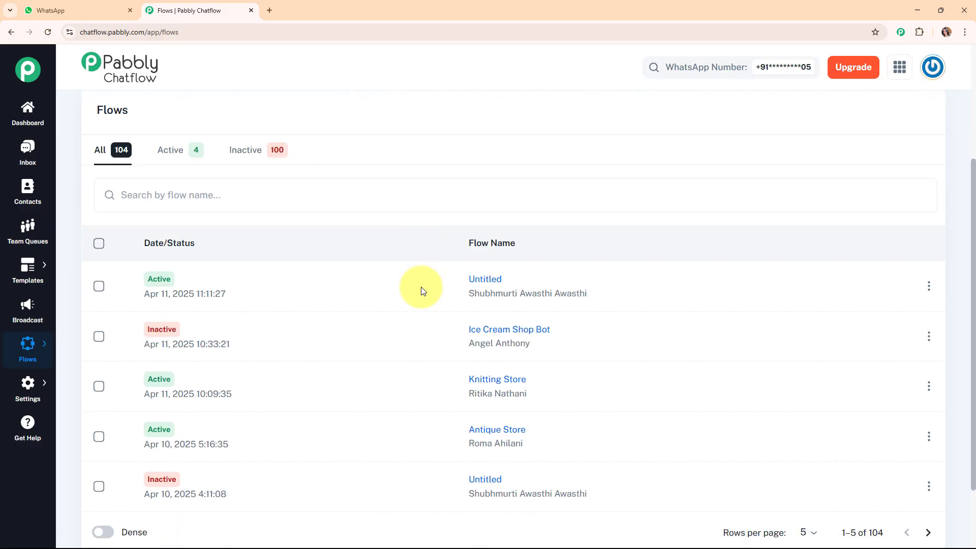
{"action": "scroll", "coordinate": [421, 287], "scroll_direction": "up", "scroll_amount": 5}
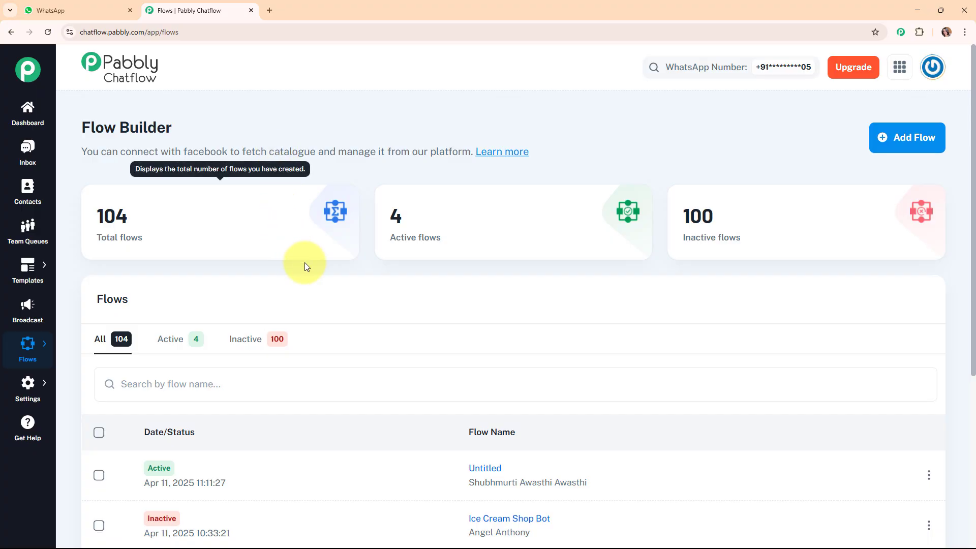
{"action": "left_click", "coordinate": [885, 147]}
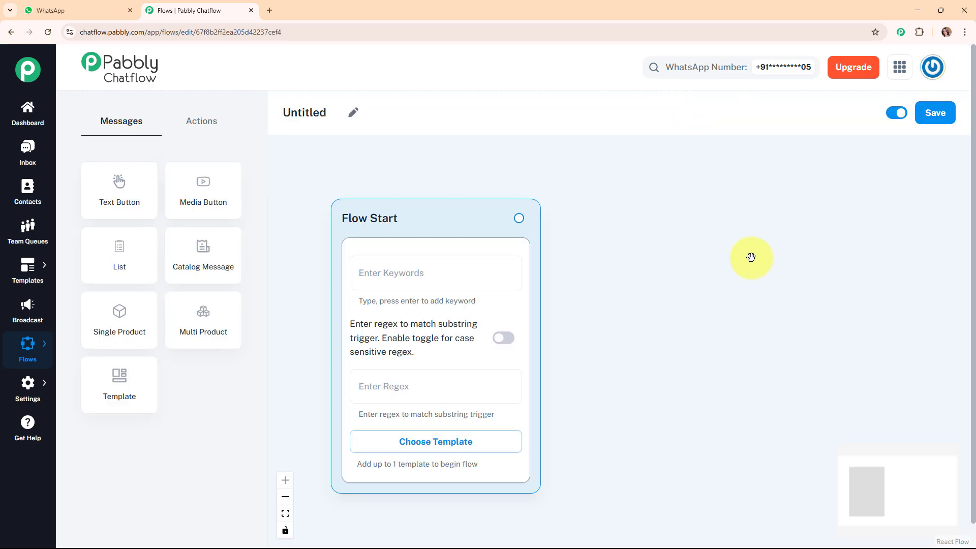
Rename the new flow as Antique Store and move the Flow Start block toward the canvas's upper-left corner
{"action": "left_click", "coordinate": [354, 114]}
{"action": "key", "text": "ctrl+a"}
{"action": "key", "text": "BackSpace"}
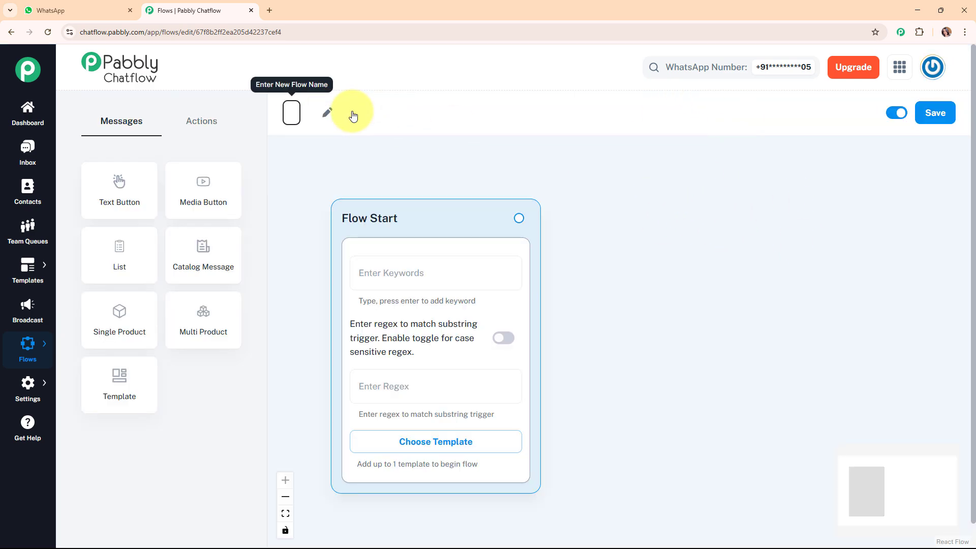
{"action": "type", "text": "Antique Store"}
{"action": "left_click", "coordinate": [333, 151]}
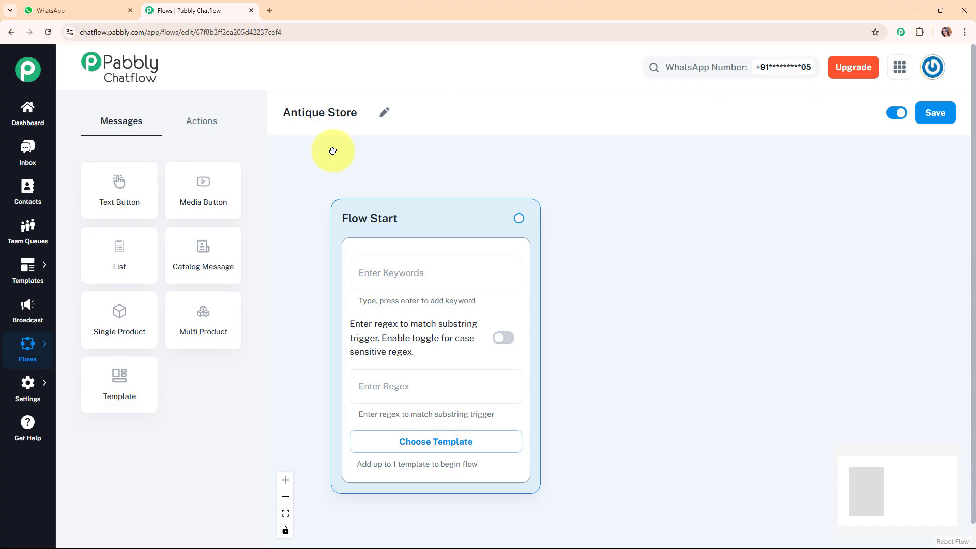
{"action": "left_click_drag", "start_coordinate": [369, 227], "coordinate": [335, 186]}
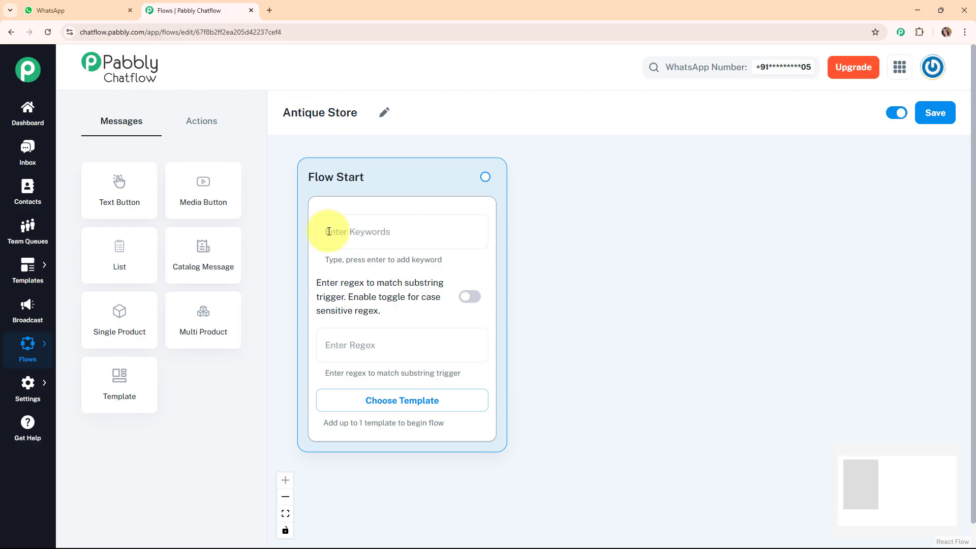
Add the trigger keywords Hey, Hi and Hello to the Flow Start block and set its regex to \b(buy|new|antique|items)\b
{"action": "left_click_drag", "start_coordinate": [405, 178], "coordinate": [397, 183]}
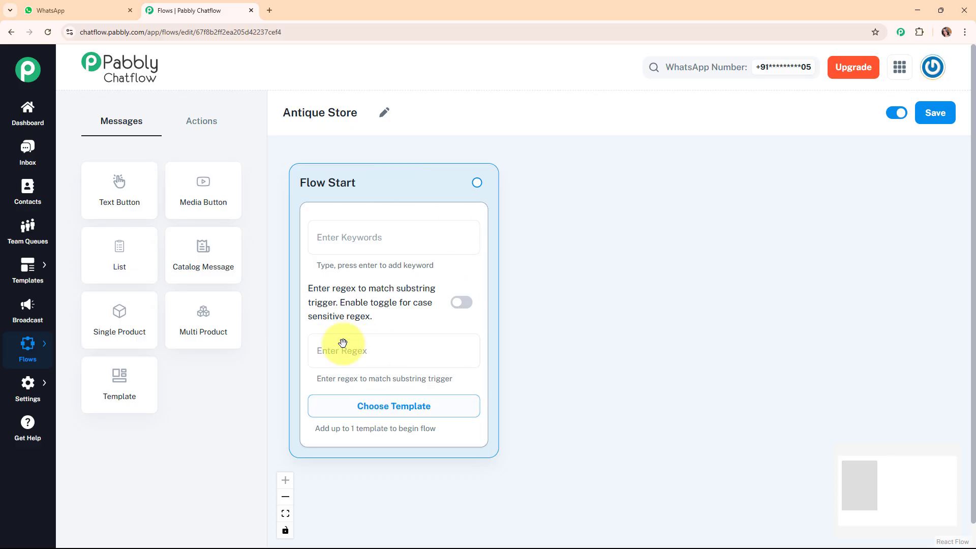
{"action": "left_click", "coordinate": [388, 228]}
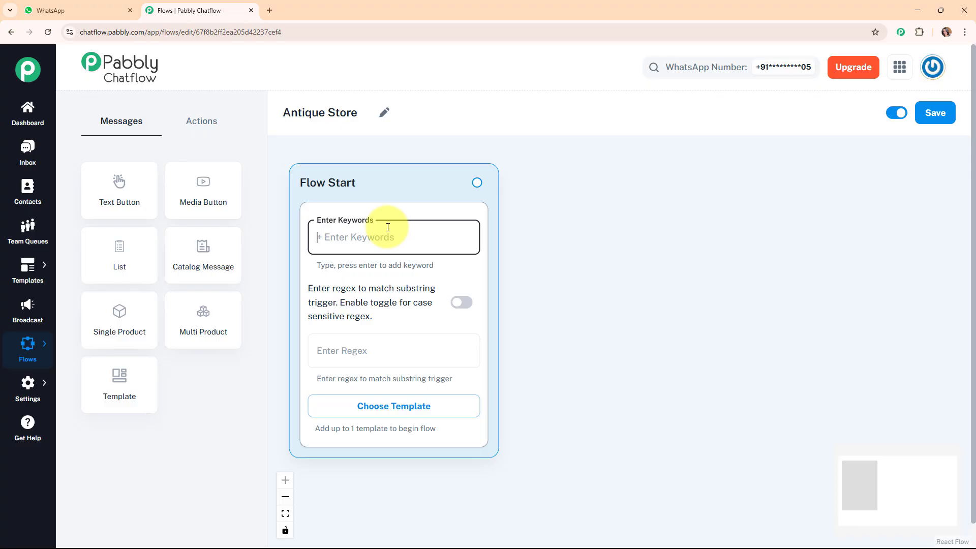
{"action": "type", "text": "e"}
{"action": "key", "text": "BackSpace"}
{"action": "type", "text": "Hey"}
{"action": "key", "text": "Return"}
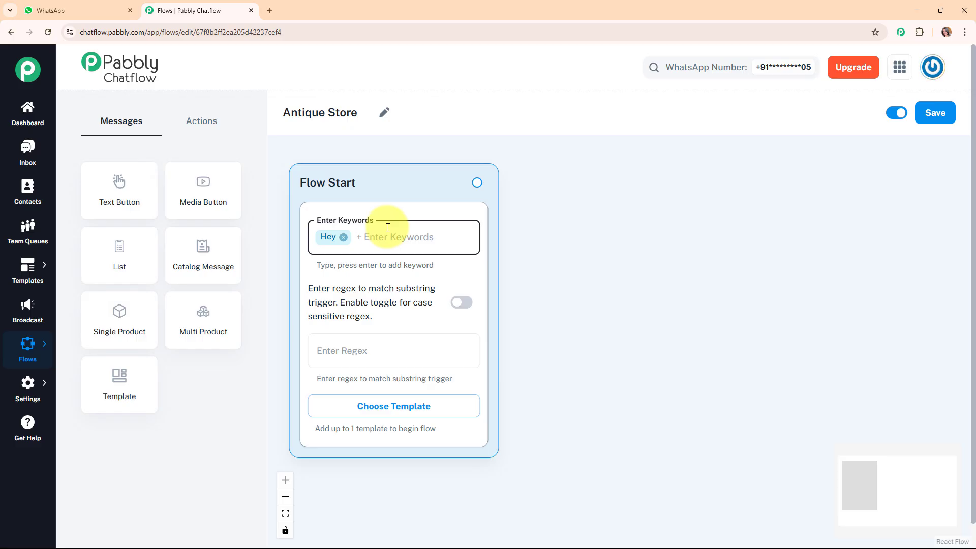
{"action": "type", "text": "Hi"}
{"action": "key", "text": "Return"}
{"action": "type", "text": "Hello"}
{"action": "key", "text": "Return"}
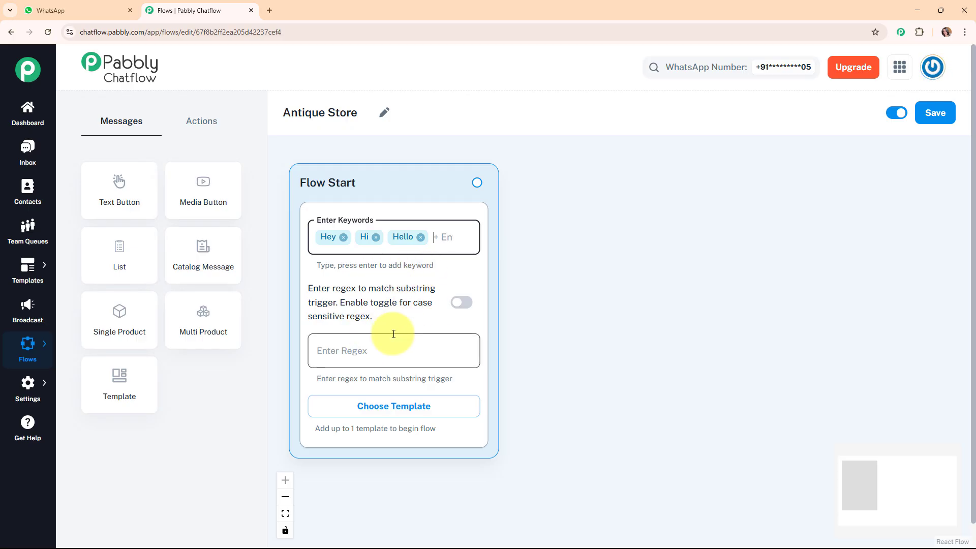
{"action": "left_click", "coordinate": [403, 348]}
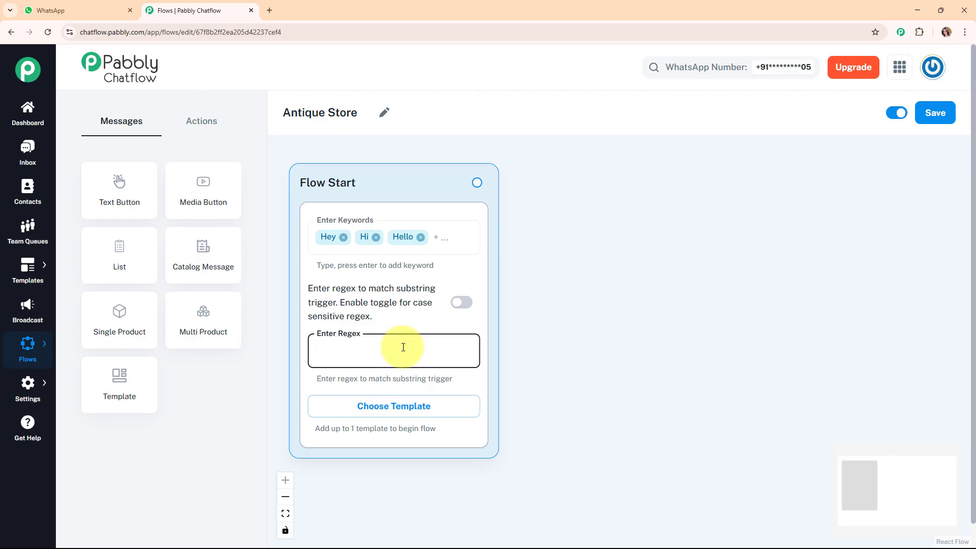
{"action": "type", "text": "\\b(buy|new|antique|items)\\b"}
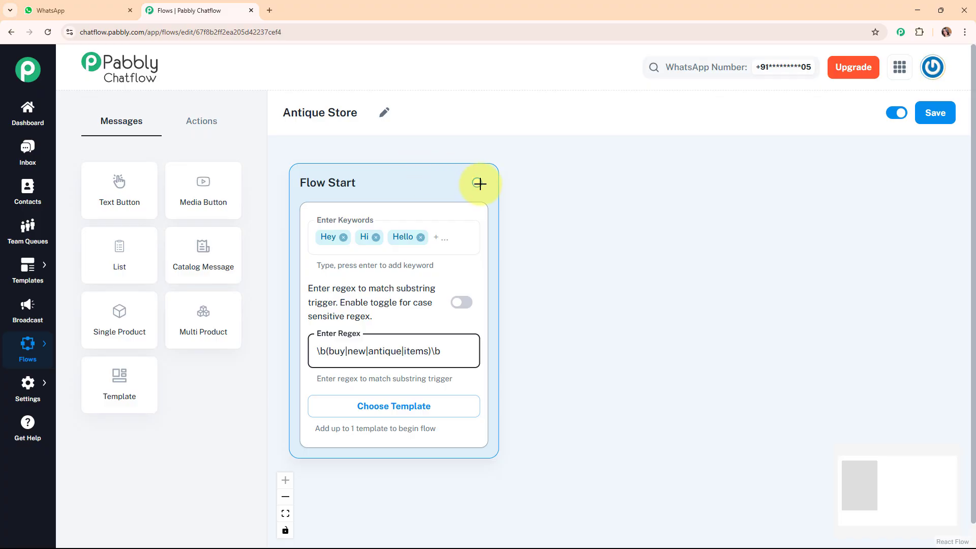
Connect Flow Start to a new Text + Button message and paste the "Hello and Welcome to Timeless Treasures – Antique Store!" welcome text into it
{"action": "left_click_drag", "start_coordinate": [478, 184], "coordinate": [520, 165]}
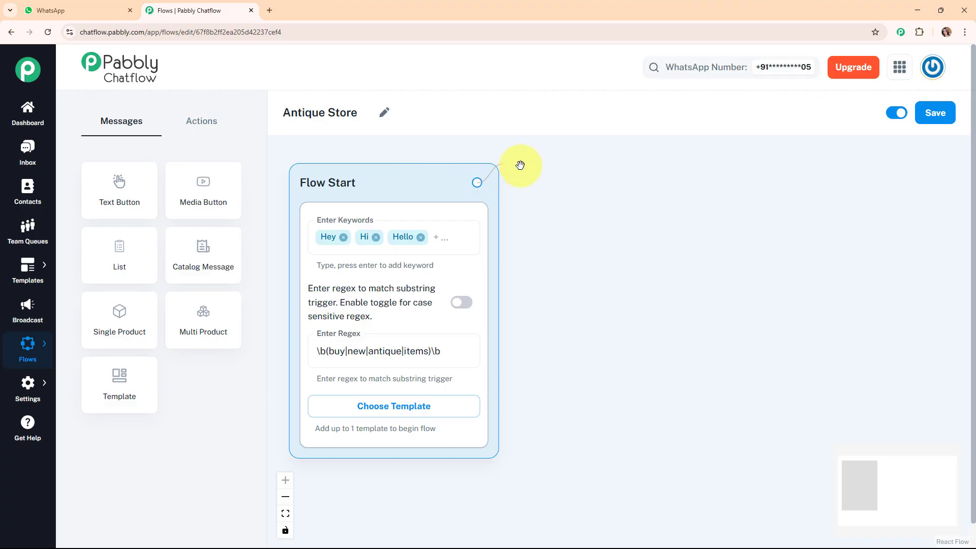
{"action": "left_click_drag", "start_coordinate": [608, 254], "coordinate": [608, 255]}
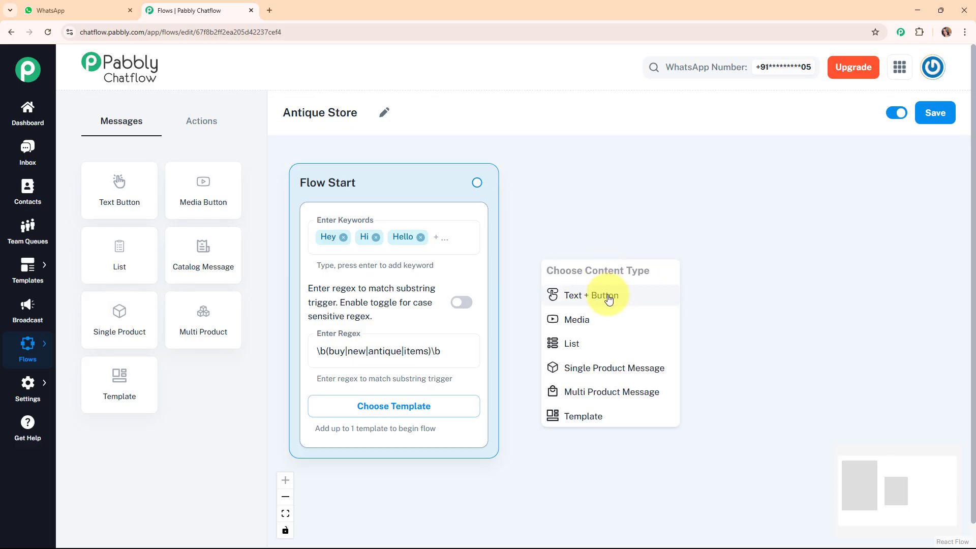
{"action": "left_click", "coordinate": [610, 292]}
{"action": "left_click", "coordinate": [628, 270]}
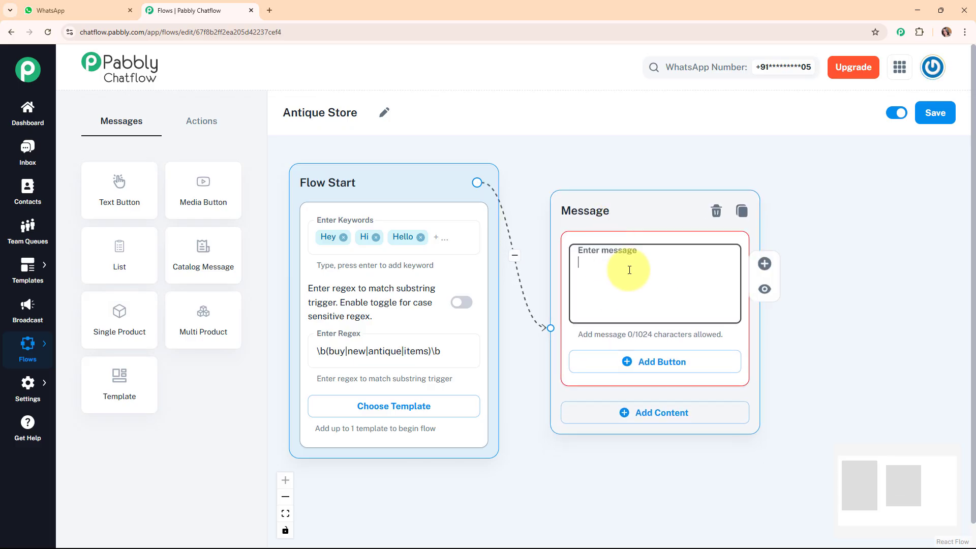
{"action": "key", "text": "ctrl+v"}
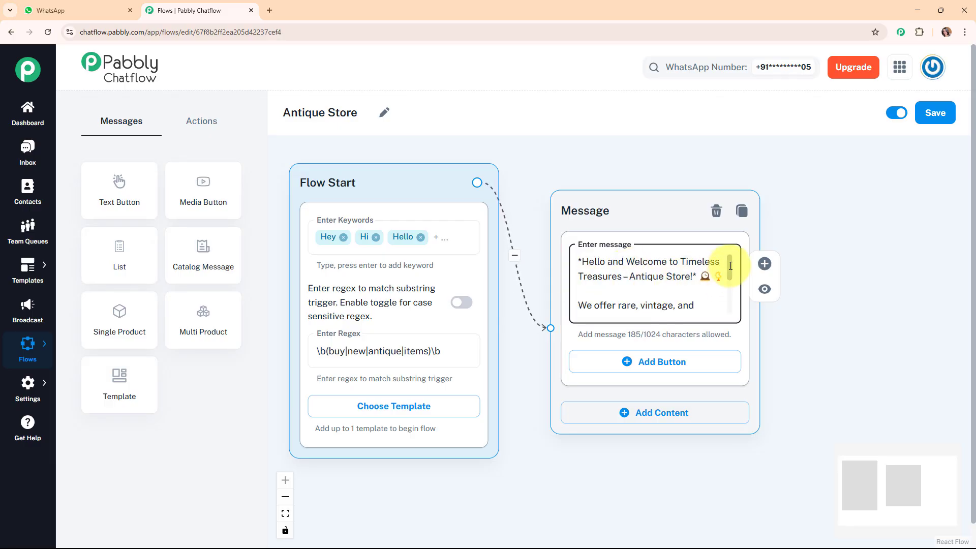
{"action": "mouse_move", "coordinate": [731, 266]}
{"action": "left_mouse_down"}
{"action": "mouse_move", "coordinate": [729, 301]}
{"action": "mouse_move", "coordinate": [731, 266]}
{"action": "left_mouse_up"}
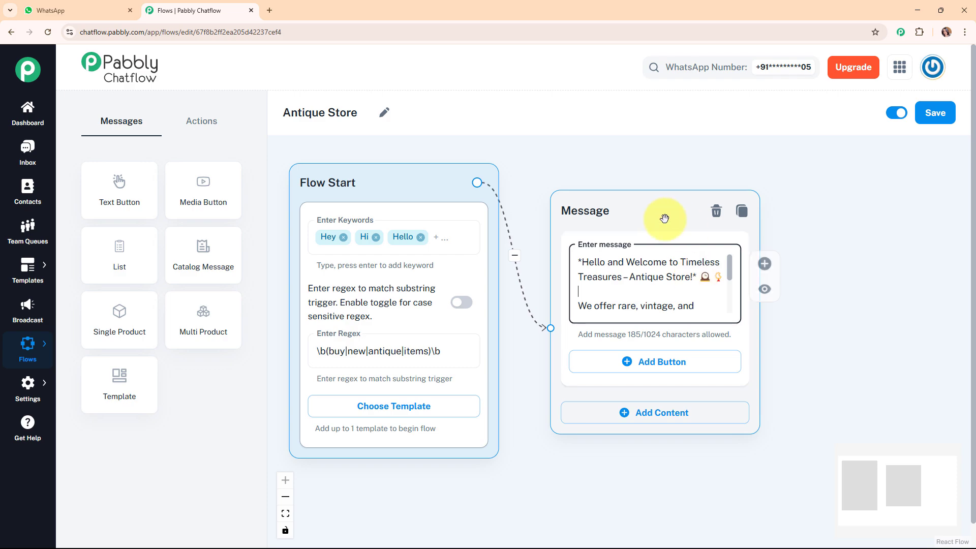
Move the welcome message block up and give it three buttons: 🛍 View Antiques, 📦 Place an Order and 📞 Contact Us
{"action": "left_click_drag", "start_coordinate": [664, 216], "coordinate": [657, 178]}
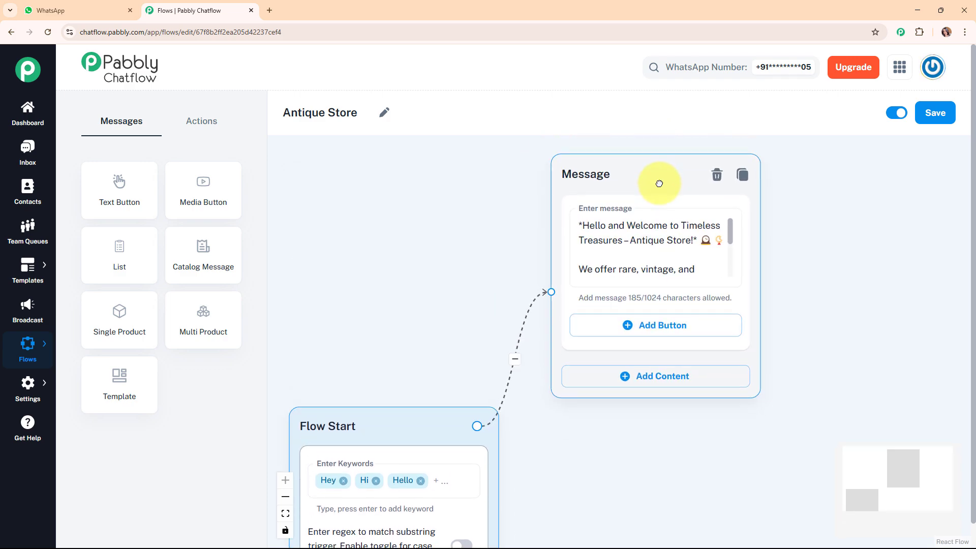
{"action": "left_click", "coordinate": [651, 328]}
{"action": "left_click", "coordinate": [655, 387]}
{"action": "left_click", "coordinate": [655, 450]}
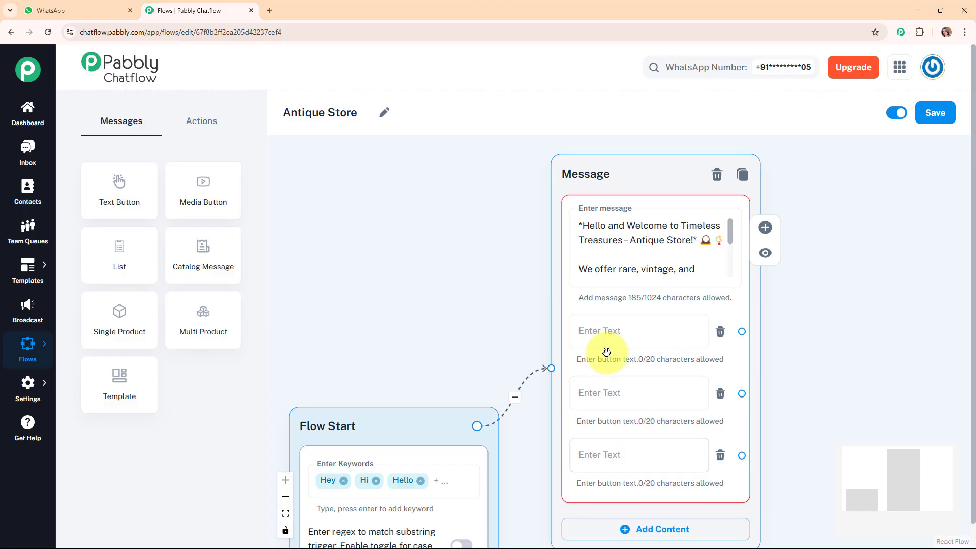
{"action": "left_click", "coordinate": [606, 340]}
{"action": "type", "text": "🛍 View Antiques"}
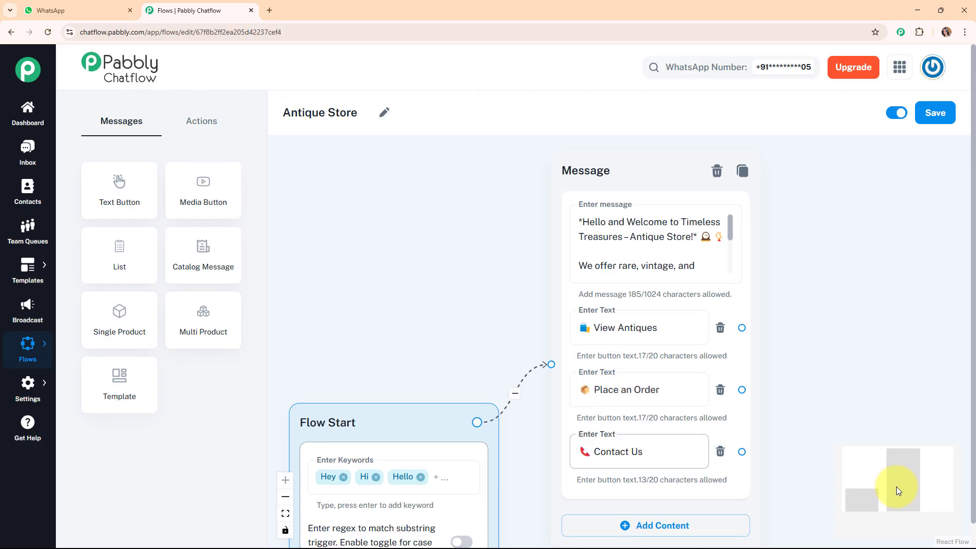
Rearrange the canvas so the Flow Start block sits higher, beside the welcome message block
{"action": "left_click_drag", "start_coordinate": [896, 486], "coordinate": [922, 483]}
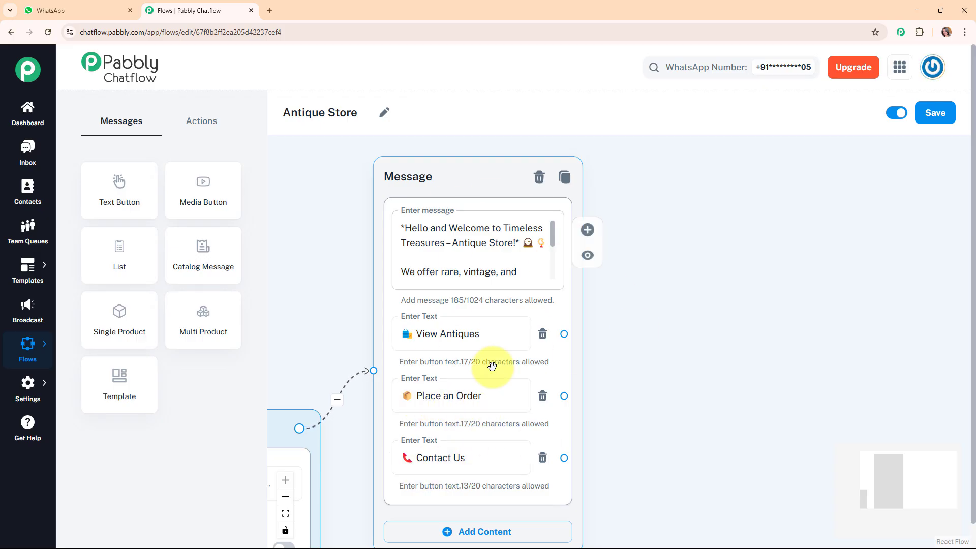
{"action": "scroll", "coordinate": [786, 282], "scroll_direction": "down", "scroll_amount": 3}
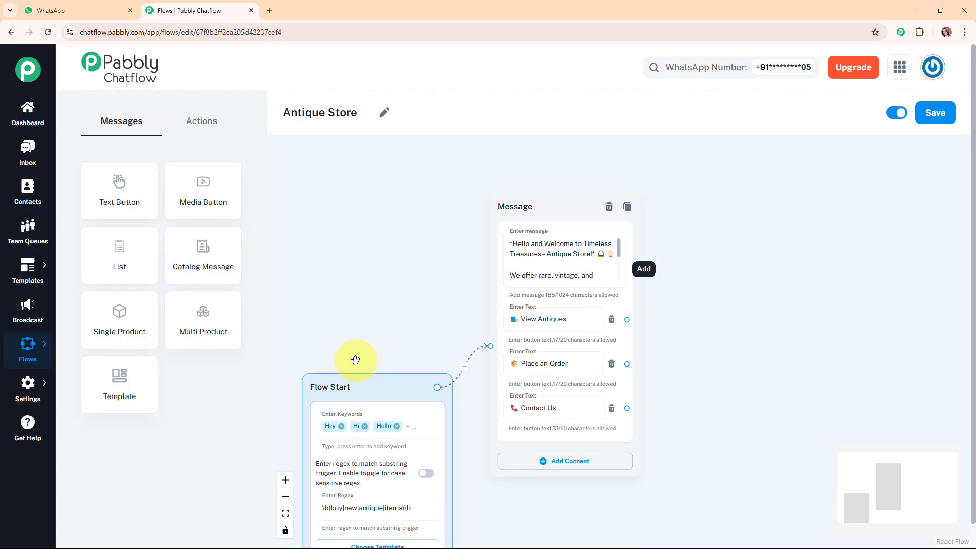
{"action": "left_click_drag", "start_coordinate": [361, 386], "coordinate": [334, 307]}
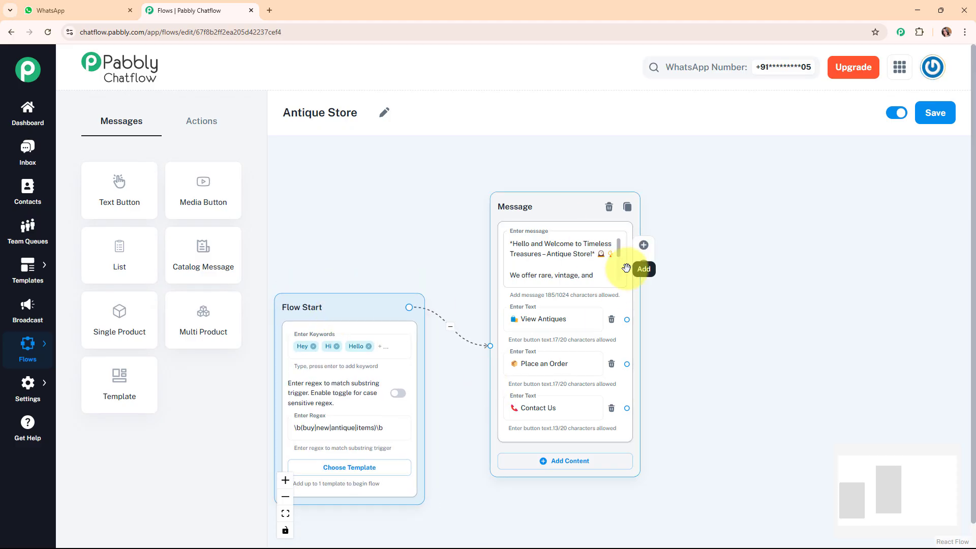
{"action": "left_click_drag", "start_coordinate": [540, 193], "coordinate": [521, 175]}
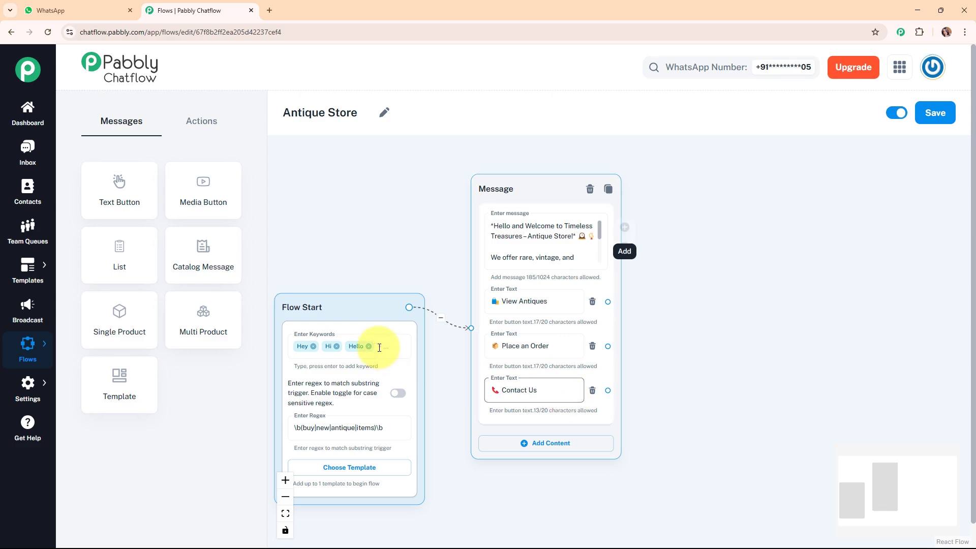
{"action": "left_click_drag", "start_coordinate": [344, 297], "coordinate": [337, 238]}
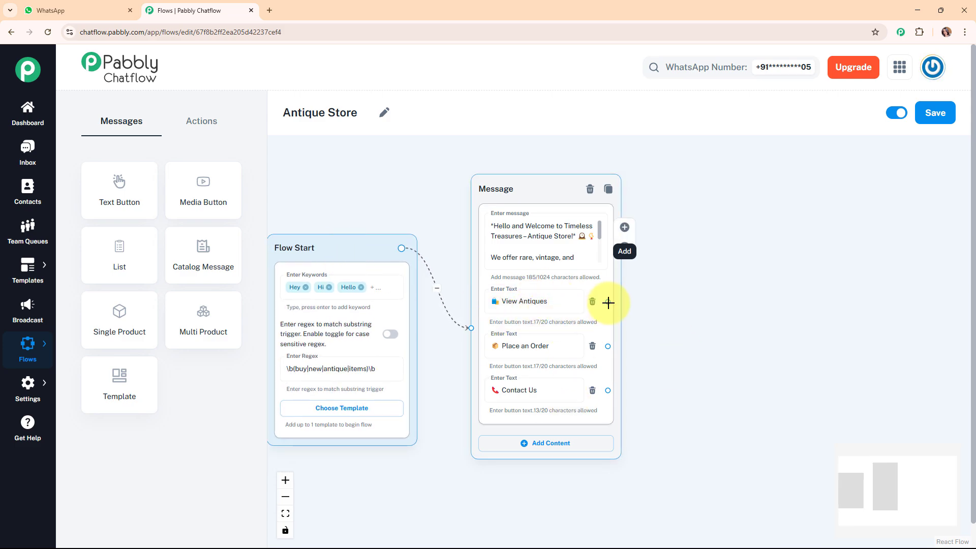
Link the View Antiques button to a new Text + Button message and paste in the text listing the popular antique categories
{"action": "left_click_drag", "start_coordinate": [609, 302], "coordinate": [668, 246]}
{"action": "left_click", "coordinate": [683, 263]}
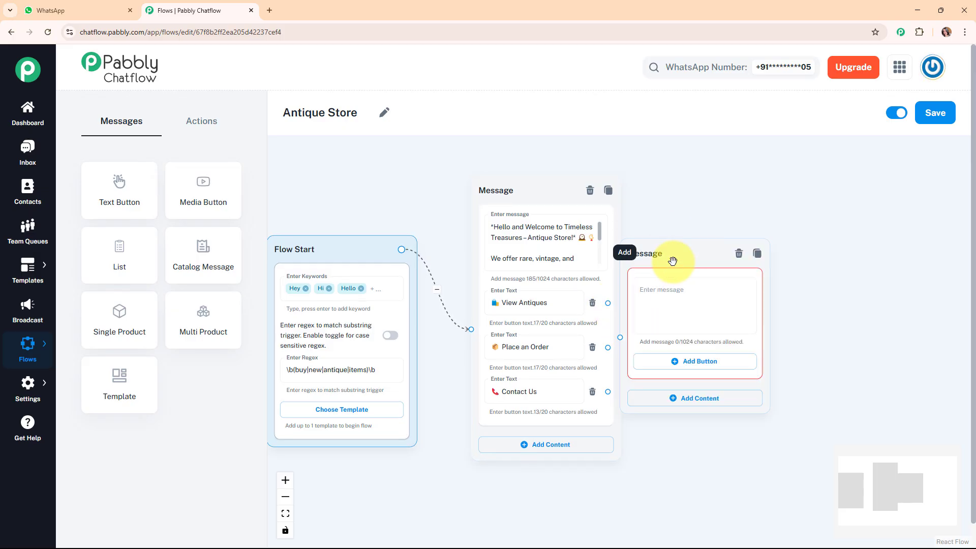
{"action": "left_click", "coordinate": [744, 222]}
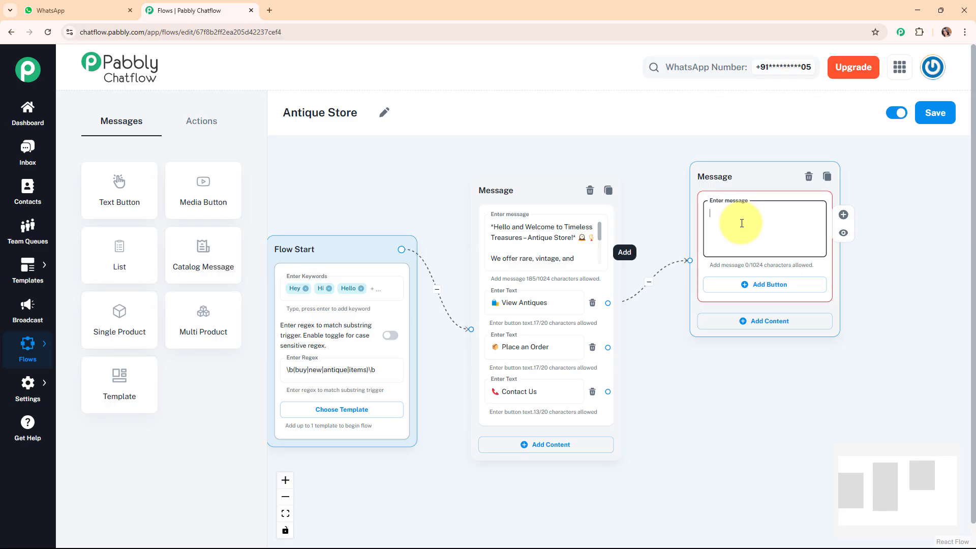
{"action": "key", "text": "ctrl+v"}
{"action": "scroll", "coordinate": [793, 223], "scroll_direction": "up", "scroll_amount": 5}
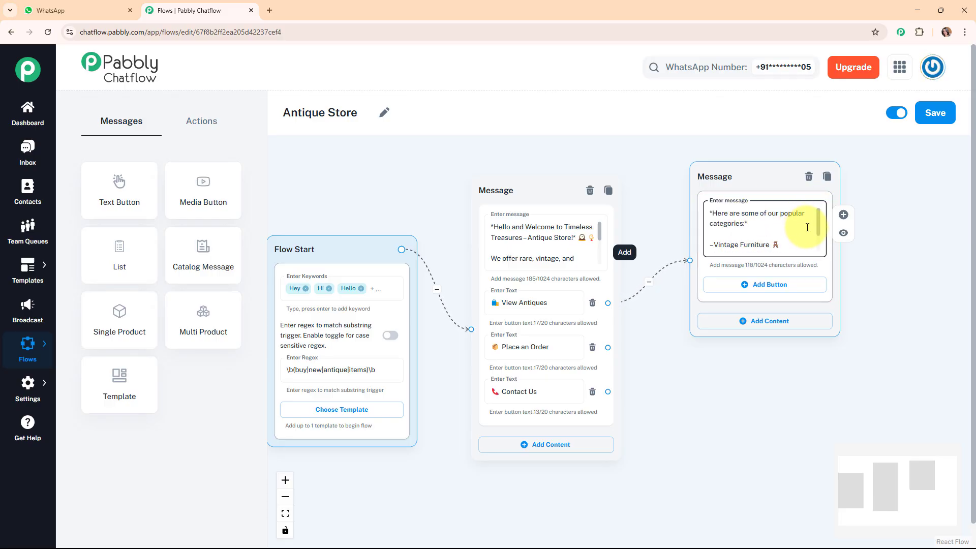
{"action": "left_click_drag", "start_coordinate": [819, 221], "coordinate": [818, 236]}
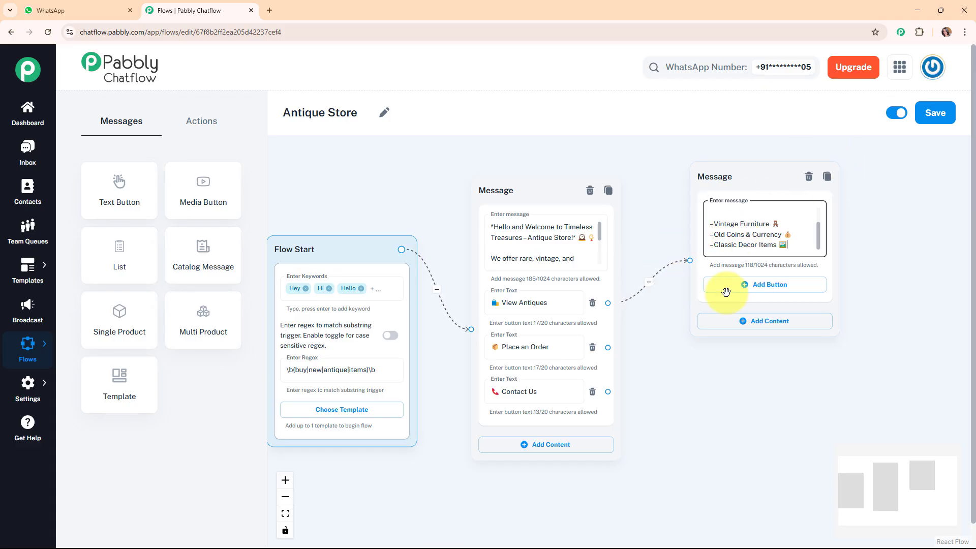
Add two buttons to the popular categories message: 📦 Place an Order and 🔙 Back to Menu
{"action": "left_click", "coordinate": [758, 285]}
{"action": "left_click", "coordinate": [759, 329]}
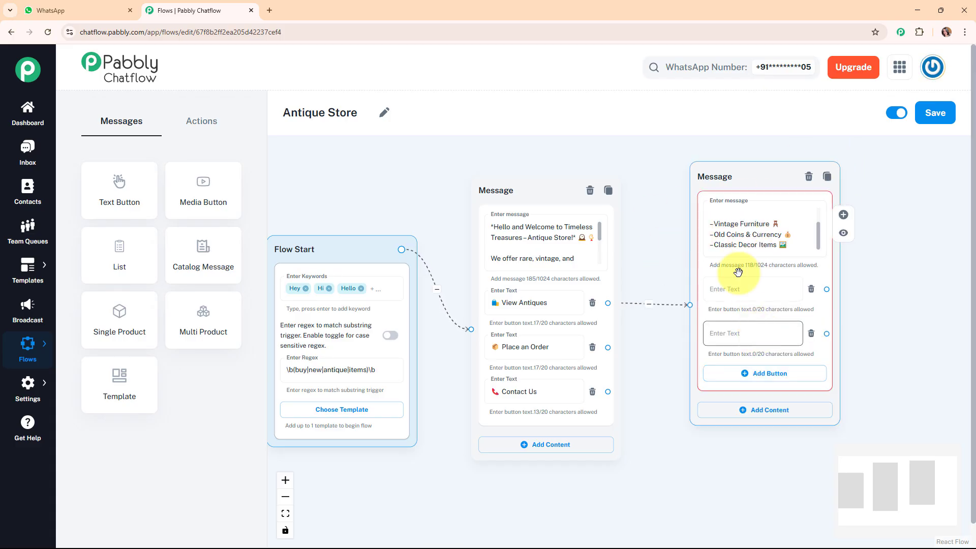
{"action": "left_click", "coordinate": [743, 295]}
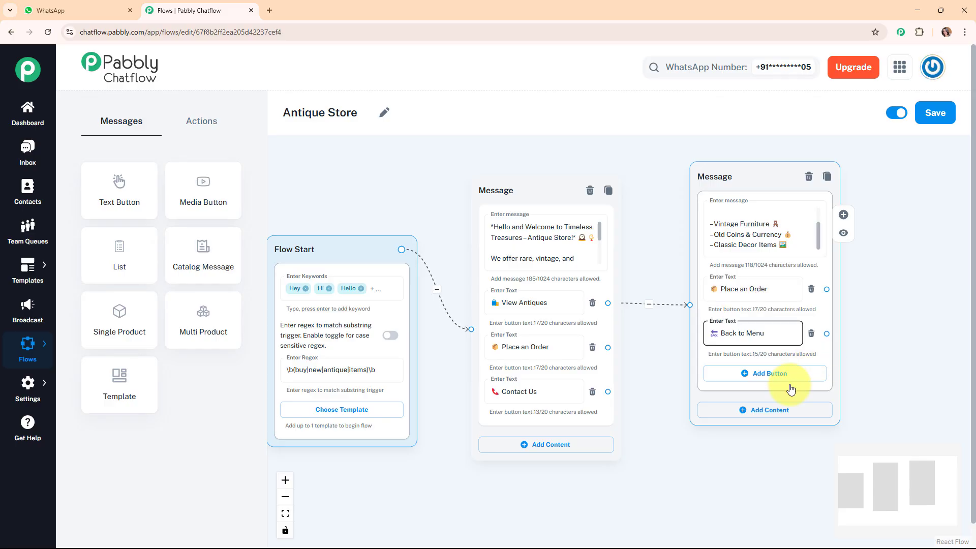
Spread out the message blocks, moving the popular categories message up and the welcome message down to free space for another branch
{"action": "mouse_move", "coordinate": [917, 492]}
{"action": "left_mouse_down"}
{"action": "mouse_move", "coordinate": [944, 429]}
{"action": "mouse_move", "coordinate": [940, 507]}
{"action": "mouse_move", "coordinate": [923, 487]}
{"action": "left_mouse_up"}
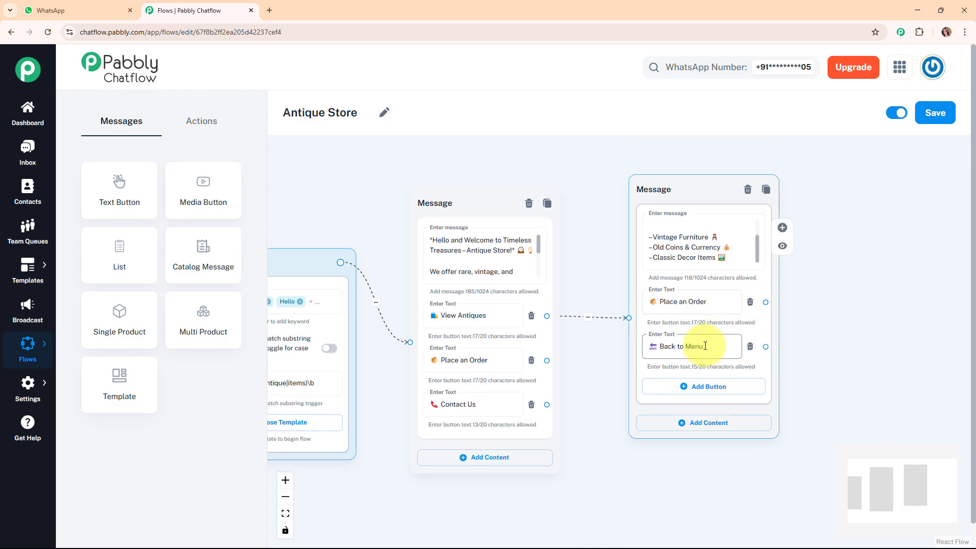
{"action": "left_click_drag", "start_coordinate": [658, 192], "coordinate": [653, 142]}
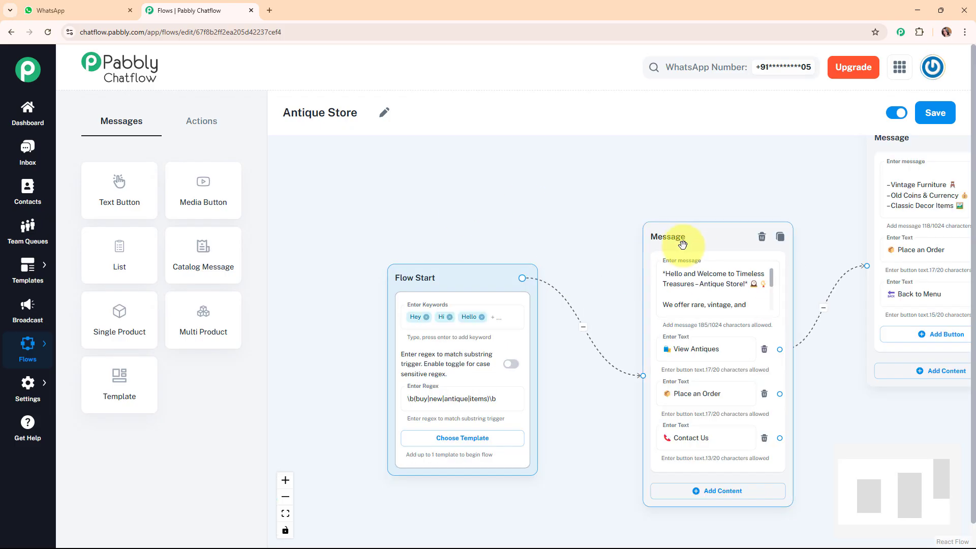
{"action": "left_click_drag", "start_coordinate": [682, 244], "coordinate": [648, 242]}
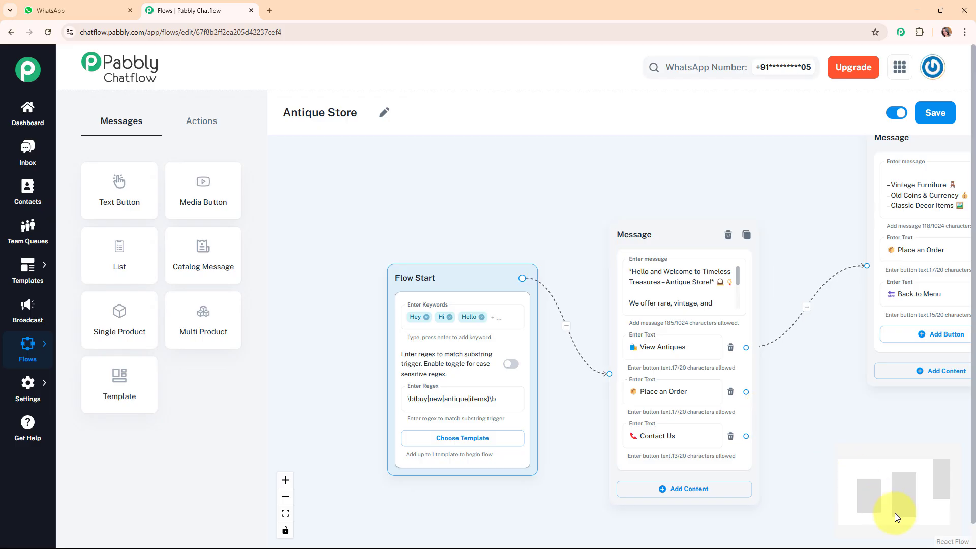
{"action": "left_click_drag", "start_coordinate": [894, 513], "coordinate": [927, 498]}
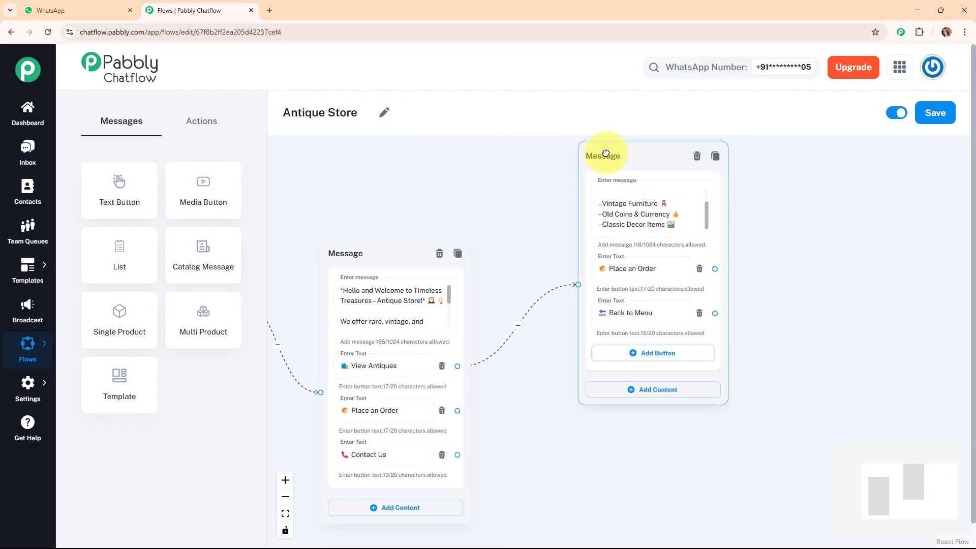
{"action": "left_click_drag", "start_coordinate": [605, 154], "coordinate": [575, 144]}
{"action": "left_click", "coordinate": [367, 451]}
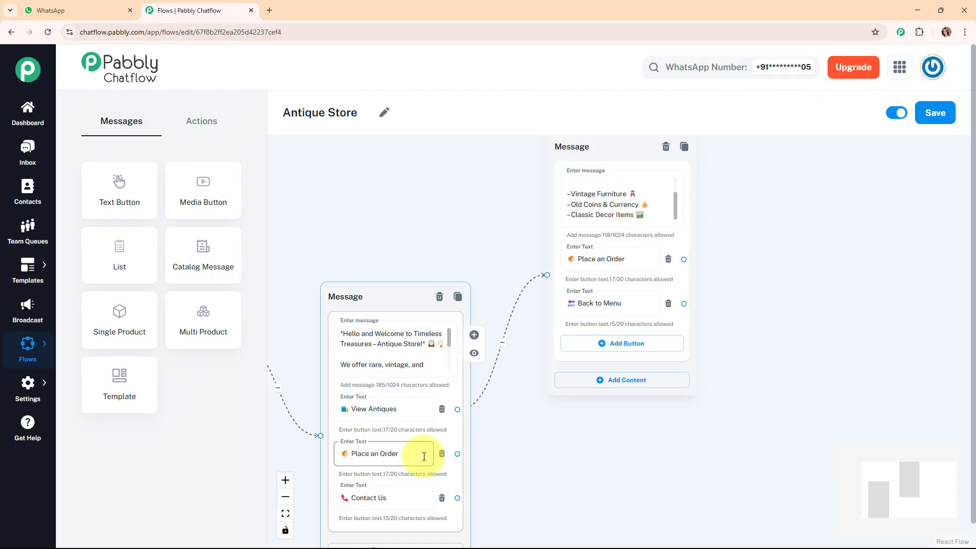
Link the welcome message's Place an Order button to a new Text + Button message reading "Please select the category of the item you wish to order:"
{"action": "left_click_drag", "start_coordinate": [457, 454], "coordinate": [751, 447]}
{"action": "left_click", "coordinate": [757, 461]}
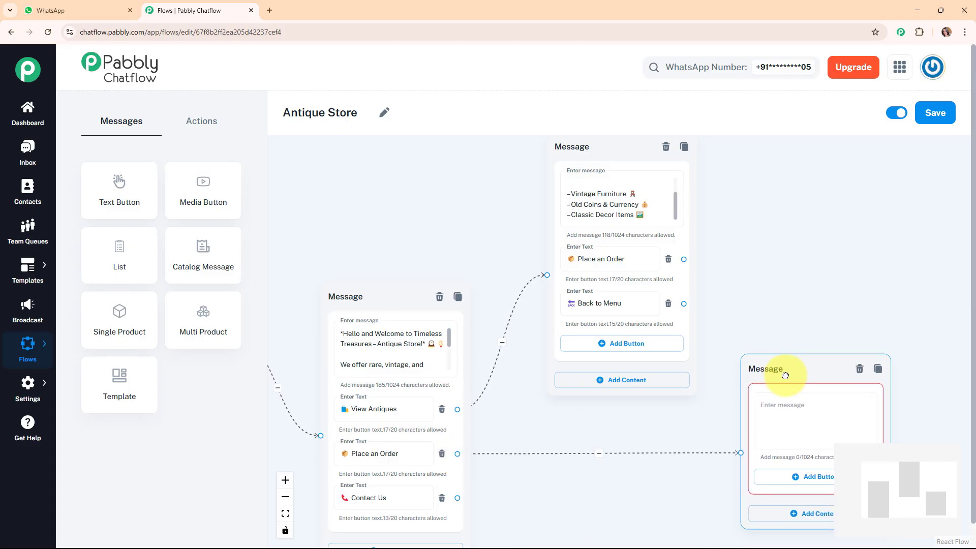
{"action": "left_click", "coordinate": [786, 430]}
{"action": "type", "text": "Please select the category of the item you wish to order:"}
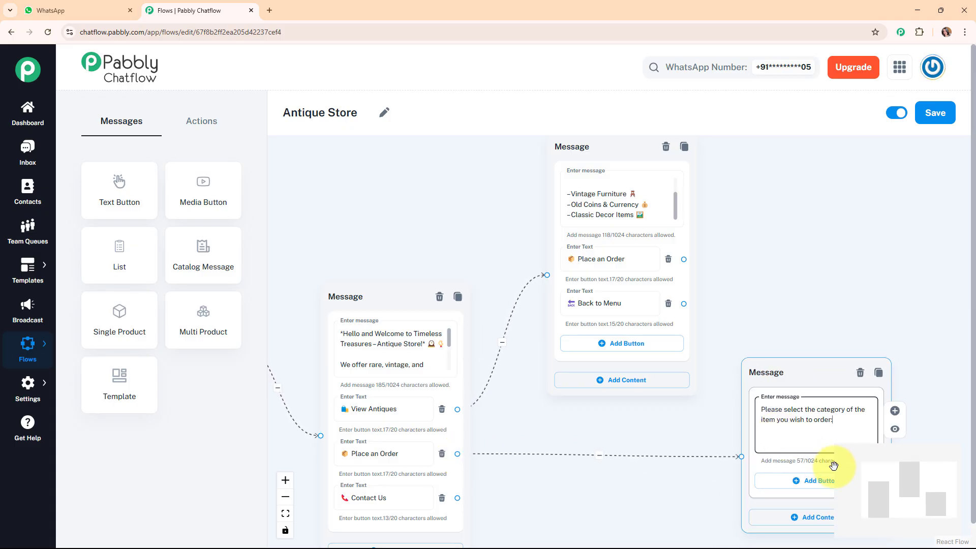
{"action": "left_click_drag", "start_coordinate": [888, 484], "coordinate": [909, 496]}
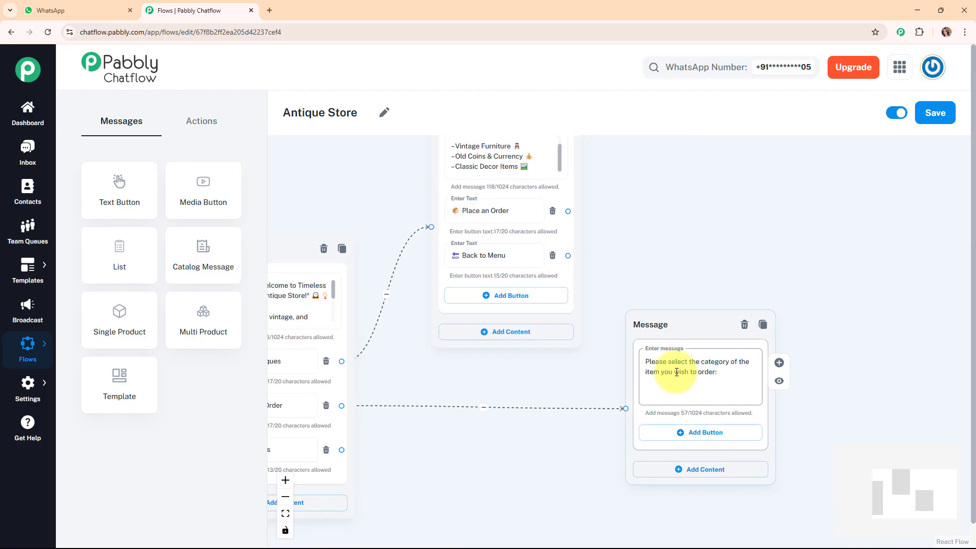
{"action": "left_click", "coordinate": [679, 329]}
{"action": "left_click_drag", "start_coordinate": [678, 329], "coordinate": [686, 327]}
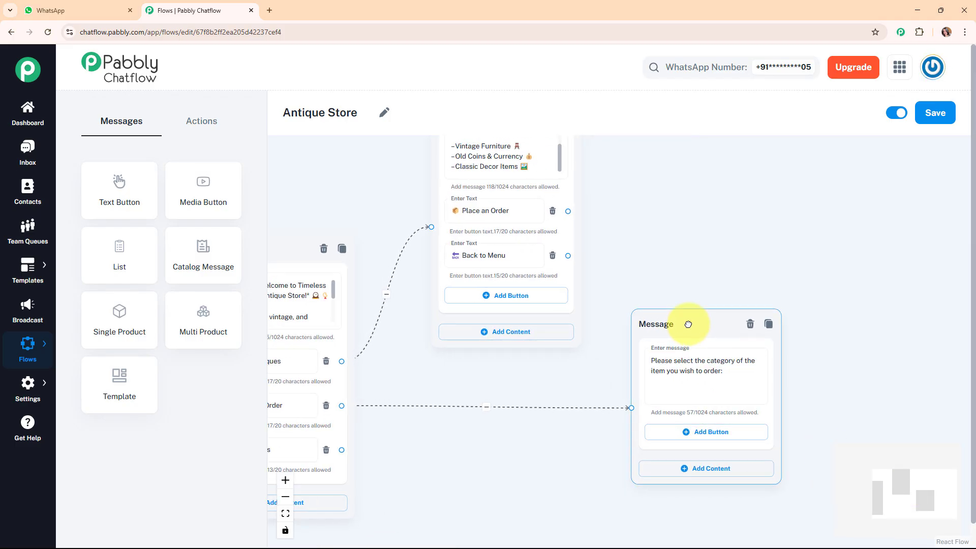
{"action": "left_click", "coordinate": [743, 361]}
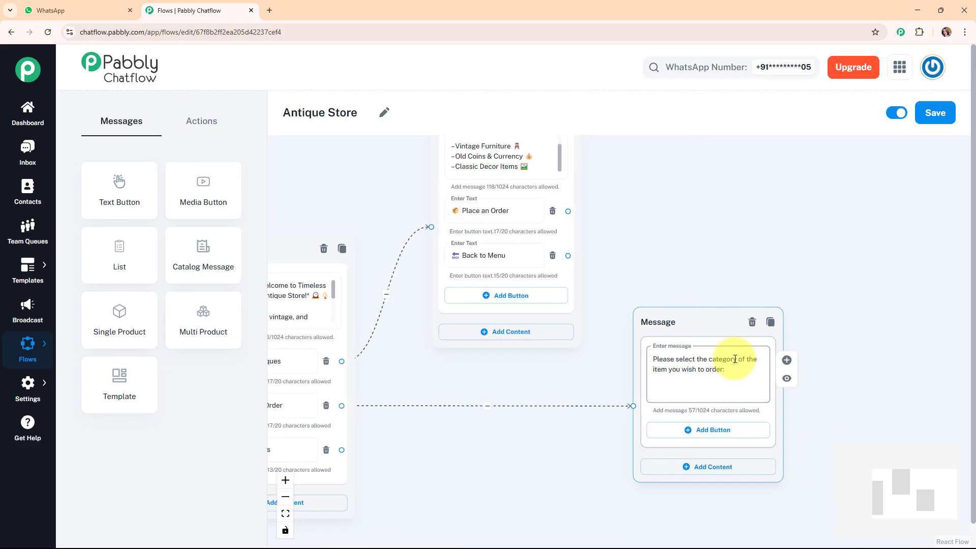
Add Furniture, Coins and Decor buttons to the category selection message, and link the popular categories message's Place an Order button to it
{"action": "left_click", "coordinate": [694, 429]}
{"action": "left_click", "coordinate": [699, 474]}
{"action": "left_click", "coordinate": [667, 436]}
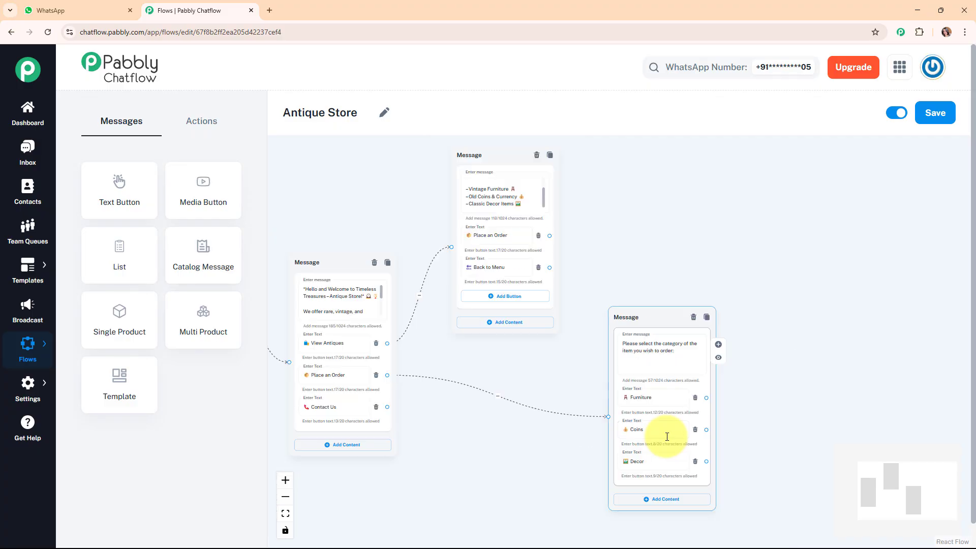
{"action": "left_click", "coordinate": [670, 461]}
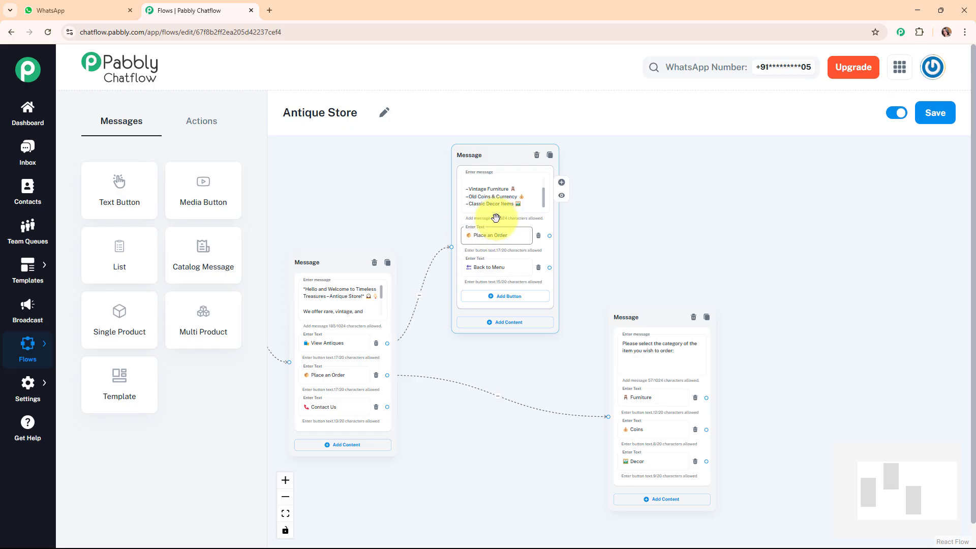
{"action": "left_click_drag", "start_coordinate": [549, 235], "coordinate": [612, 419]}
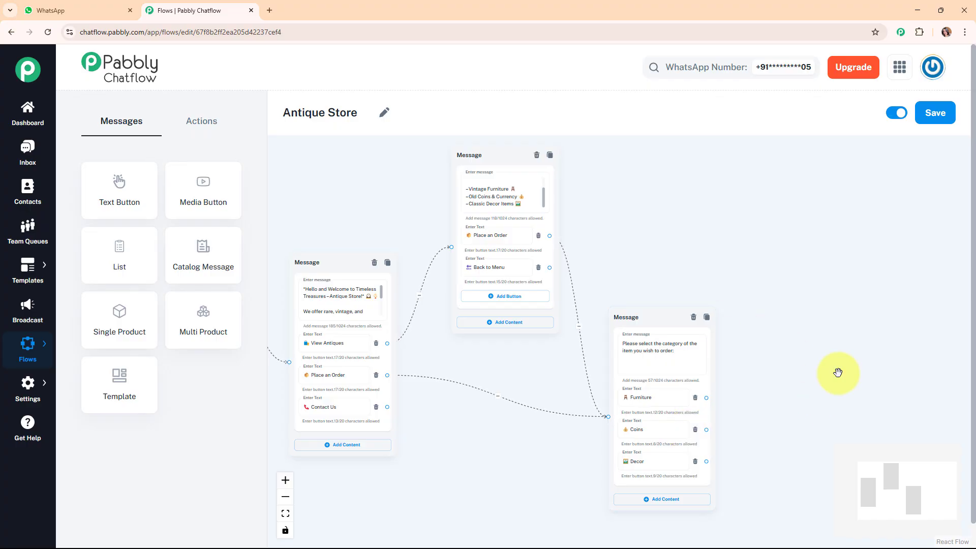
Add an Ask Question block reading "*Please Share Your Name*" beside the category selection message, and move both blocks up
{"action": "left_click", "coordinate": [202, 129]}
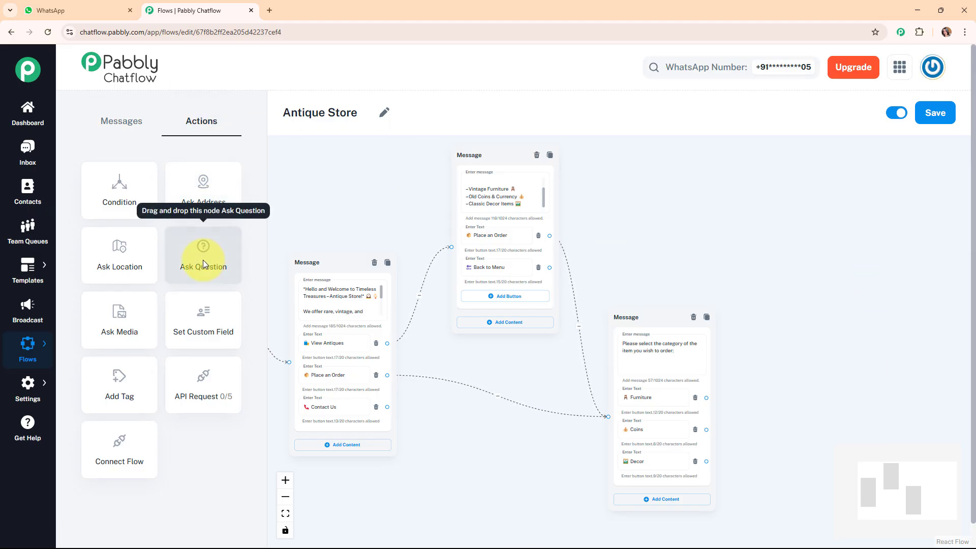
{"action": "left_click_drag", "start_coordinate": [203, 261], "coordinate": [811, 339]}
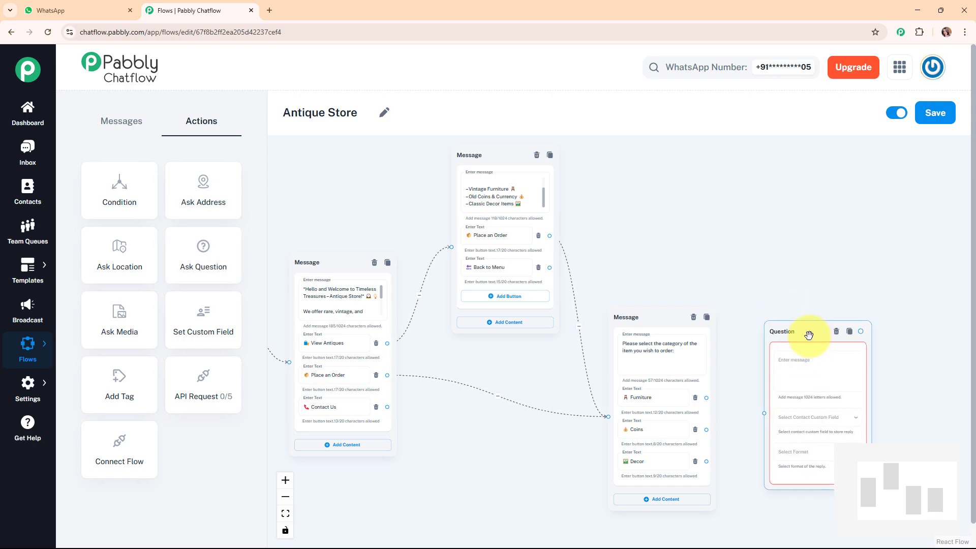
{"action": "left_click", "coordinate": [811, 367]}
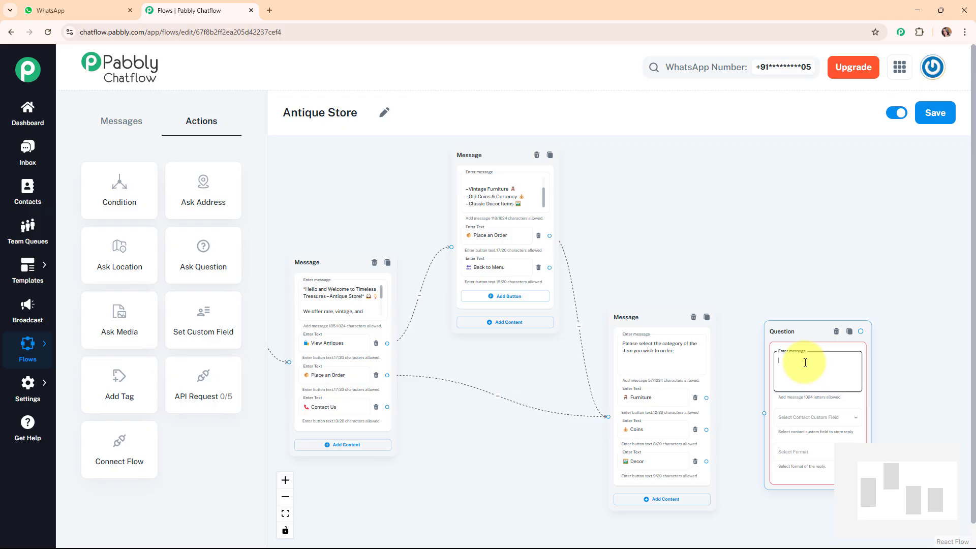
{"action": "type", "text": "*Please Share Your Name*"}
{"action": "left_click_drag", "start_coordinate": [811, 331], "coordinate": [795, 323]}
{"action": "left_click_drag", "start_coordinate": [644, 320], "coordinate": [631, 281]}
{"action": "left_click_drag", "start_coordinate": [780, 303], "coordinate": [771, 276]}
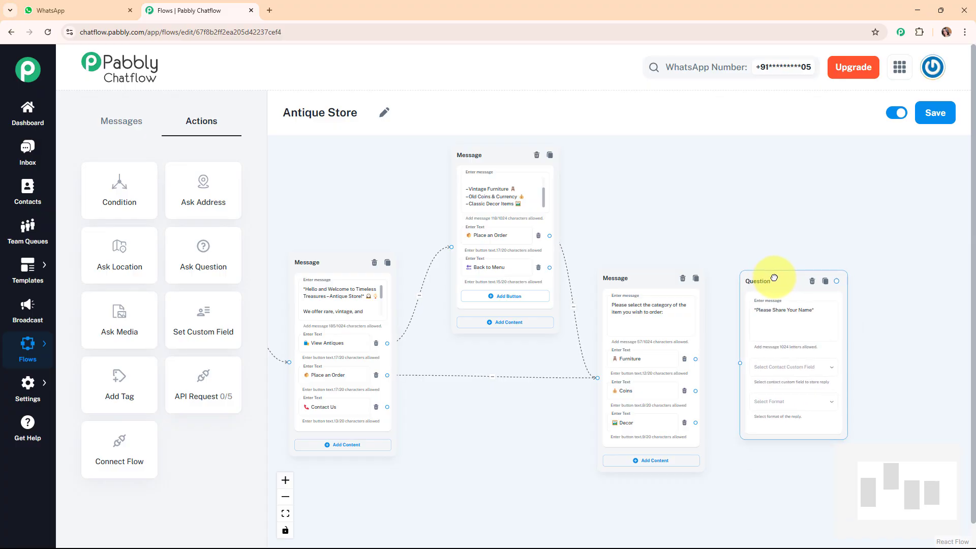
Store the name question's reply in the FullName contact custom field and set its format to Text
{"action": "left_click", "coordinate": [760, 319]}
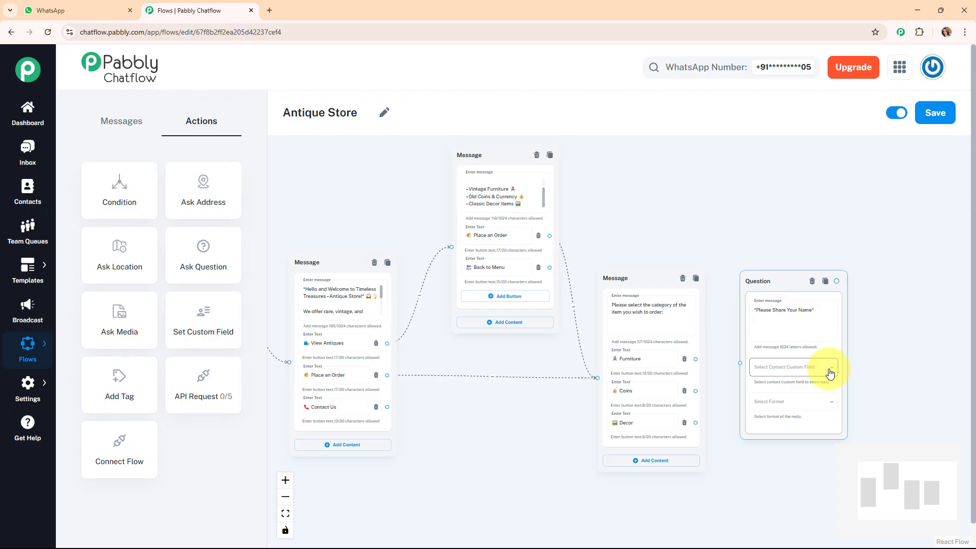
{"action": "left_click", "coordinate": [833, 371]}
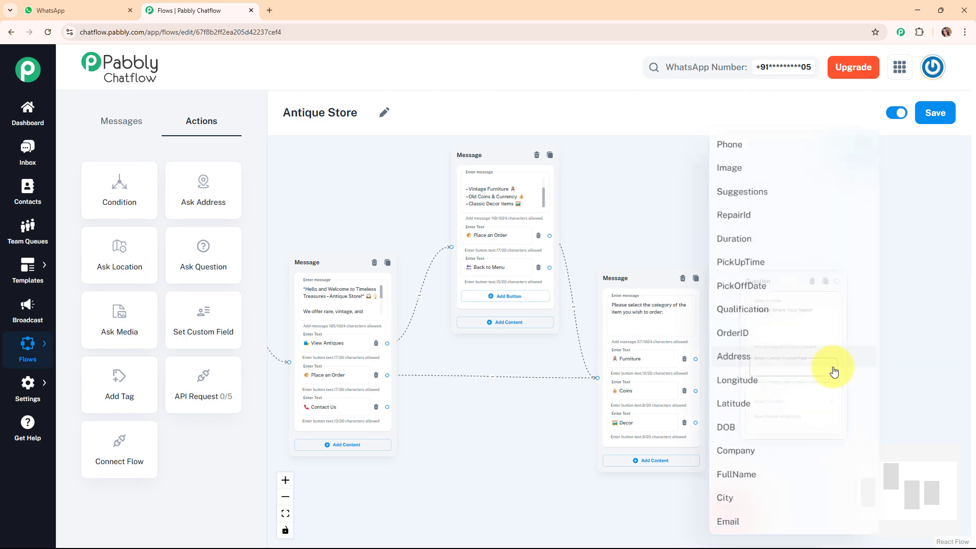
{"action": "left_click", "coordinate": [773, 481]}
{"action": "left_click", "coordinate": [802, 401]}
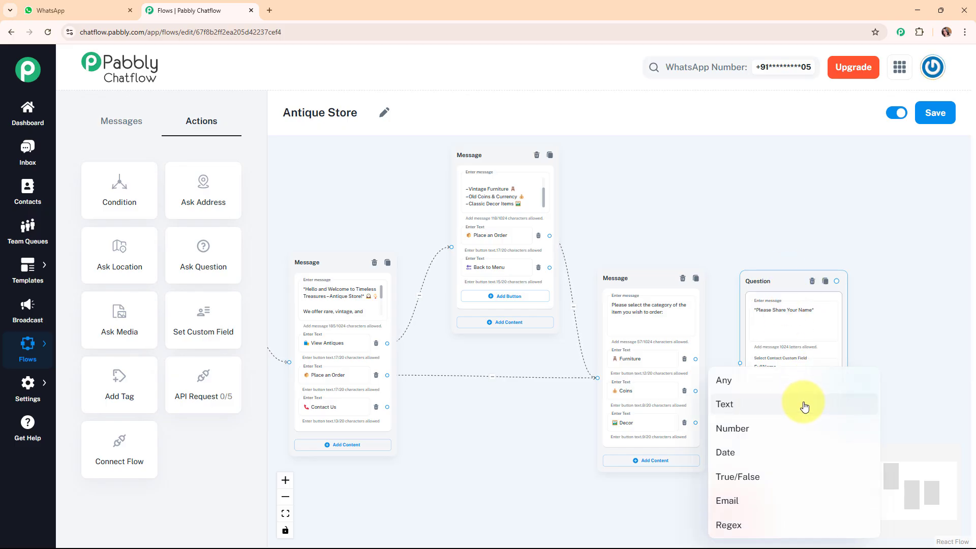
{"action": "left_click", "coordinate": [729, 407]}
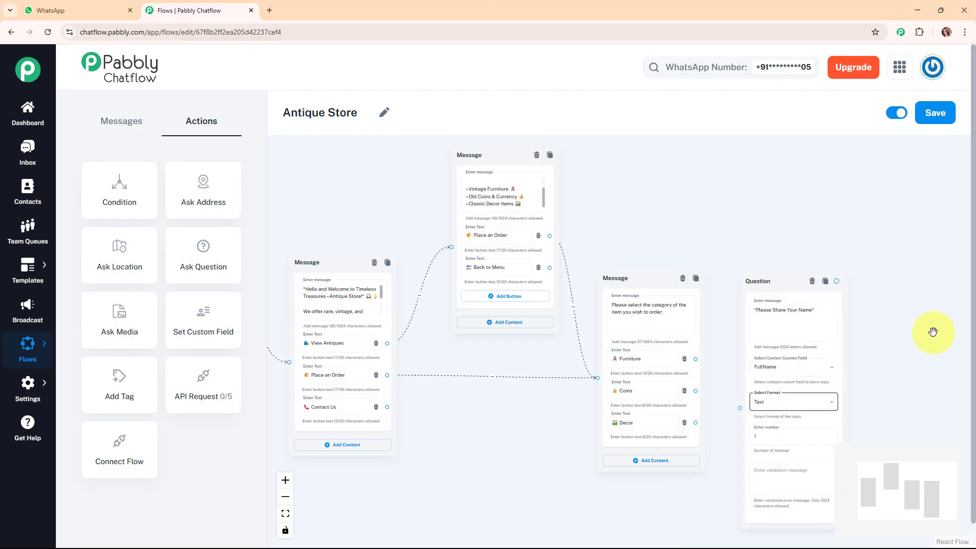
Move the name question higher and link the Furniture, Coins and Decor buttons to it
{"action": "scroll", "coordinate": [927, 308], "scroll_direction": "up", "scroll_amount": 3}
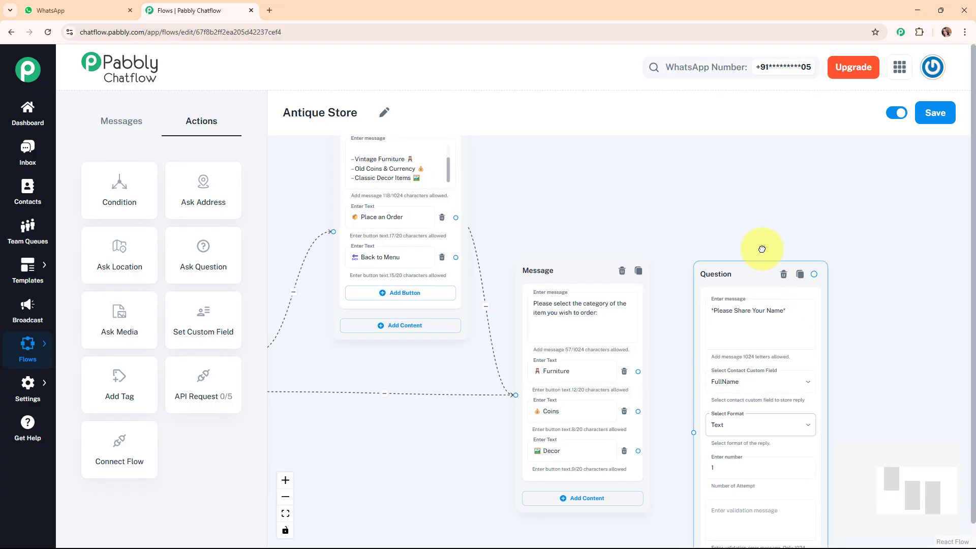
{"action": "left_click_drag", "start_coordinate": [770, 279], "coordinate": [786, 220]}
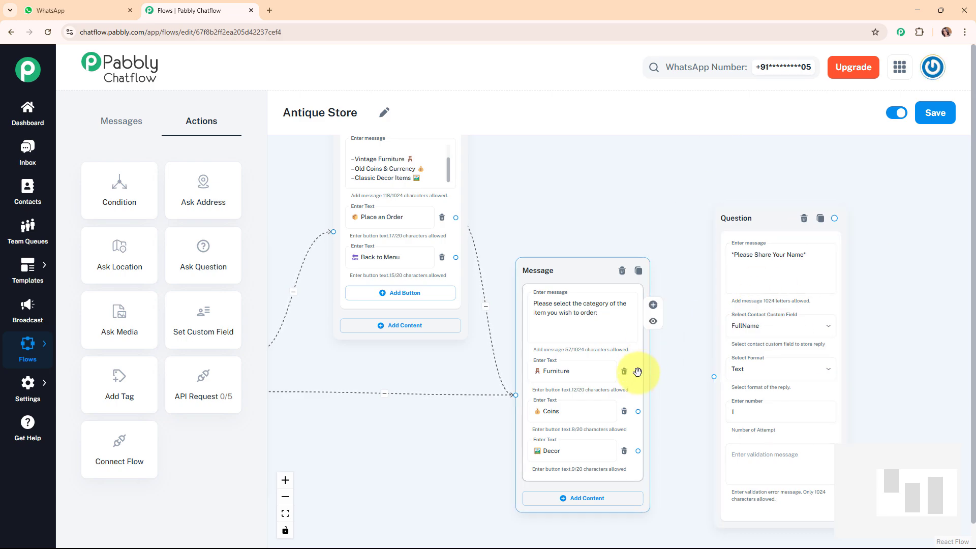
{"action": "left_click_drag", "start_coordinate": [637, 372], "coordinate": [713, 376]}
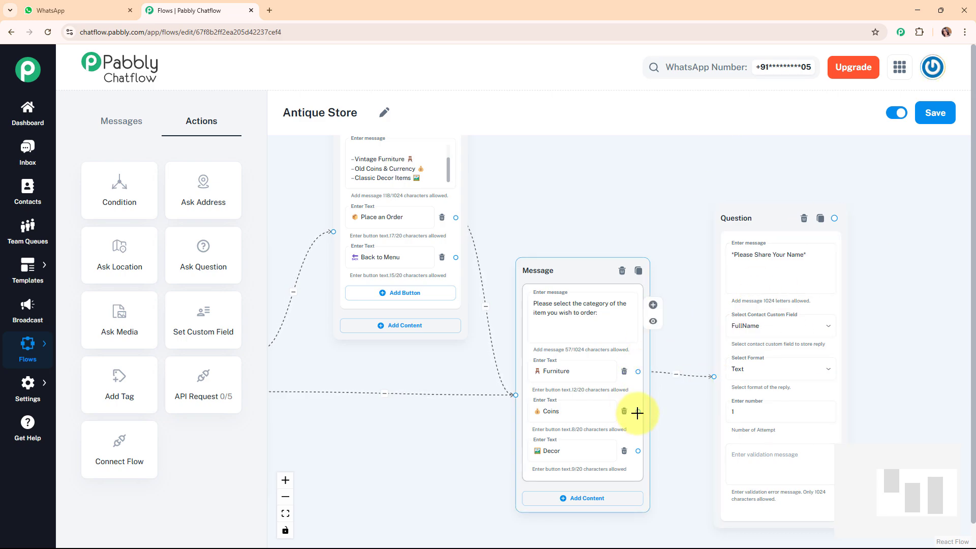
{"action": "left_click_drag", "start_coordinate": [638, 413], "coordinate": [713, 377]}
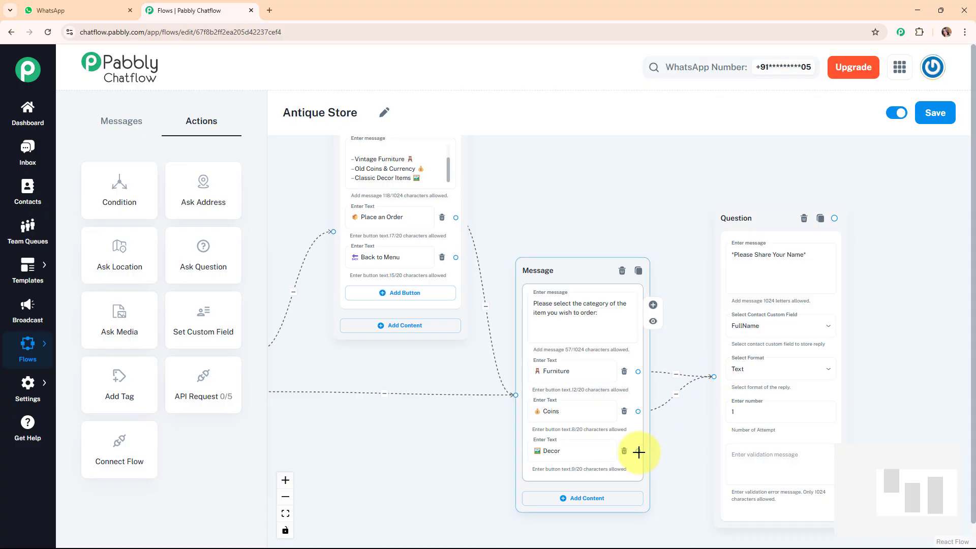
{"action": "left_click_drag", "start_coordinate": [638, 451], "coordinate": [714, 376]}
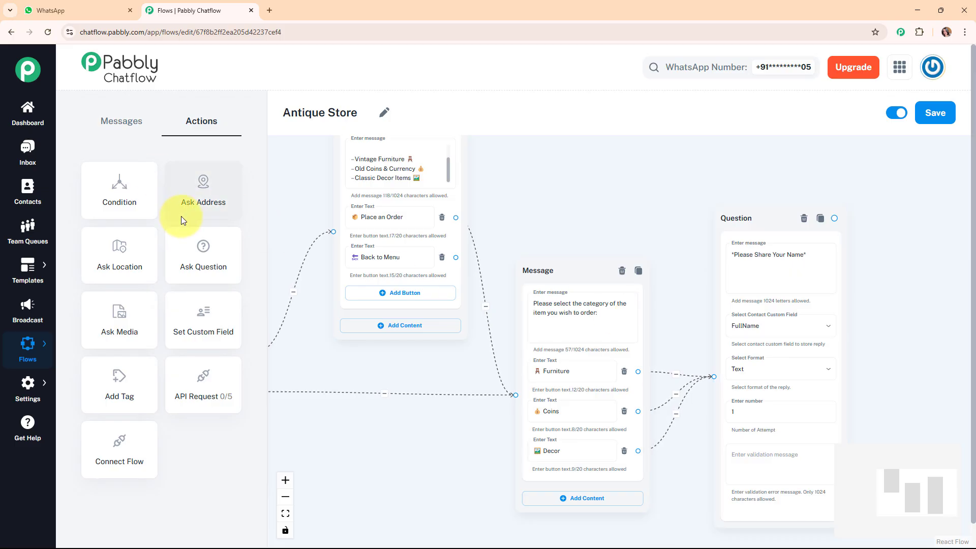
Add a second Ask Question block beside the name question with the message "*Delivery city*"
{"action": "left_click_drag", "start_coordinate": [192, 253], "coordinate": [884, 220]}
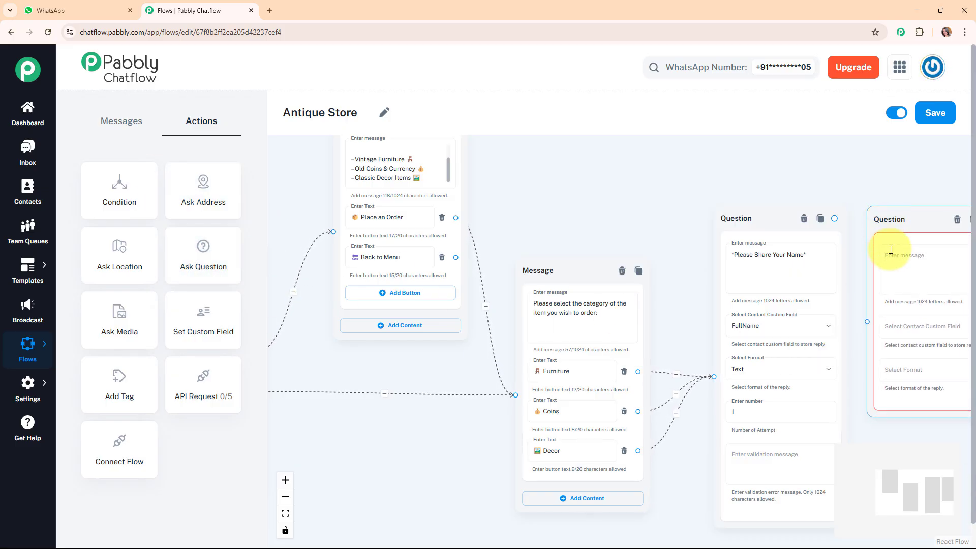
{"action": "left_click_drag", "start_coordinate": [893, 505], "coordinate": [932, 496]}
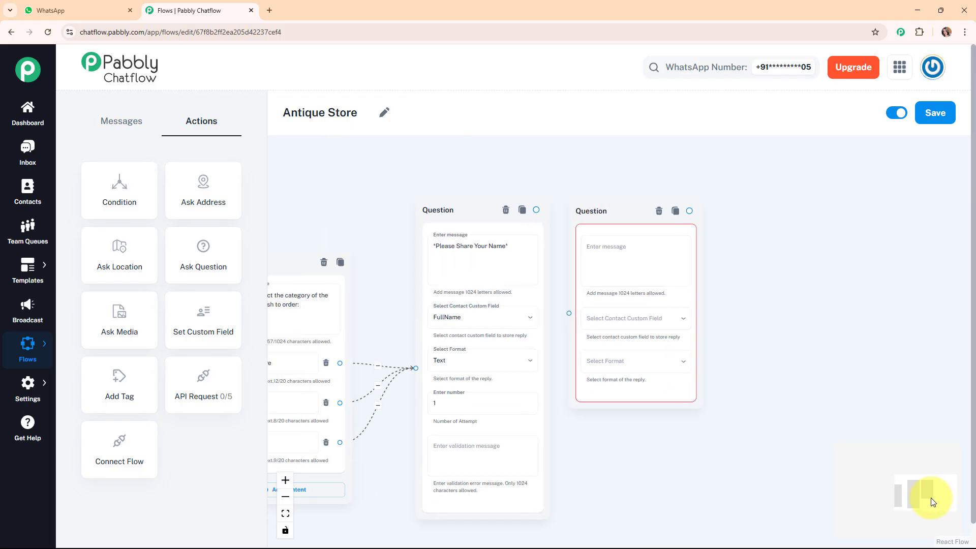
{"action": "left_click", "coordinate": [683, 261]}
{"action": "type", "text": "*Delivery city*"}
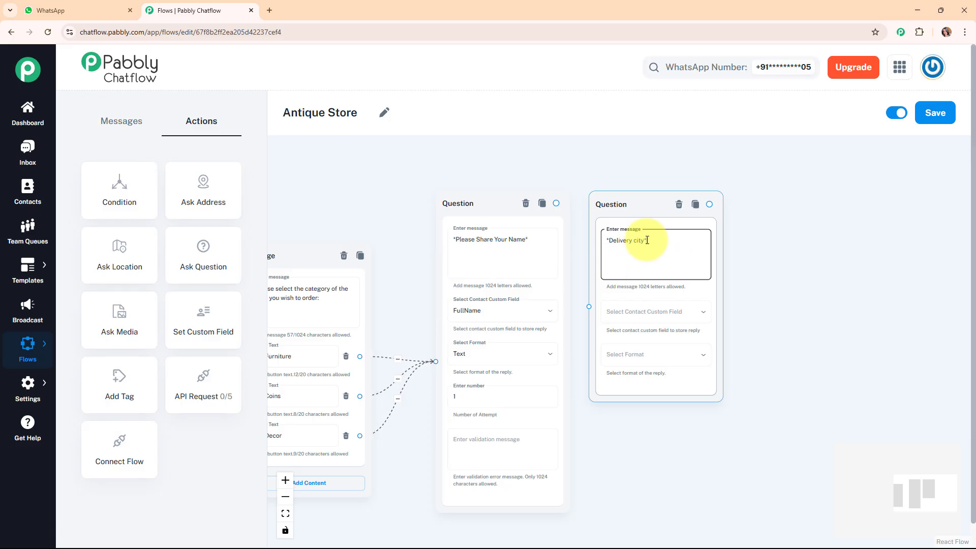
Store the delivery city question's reply in the City contact custom field and set its format to Text
{"action": "left_click", "coordinate": [708, 316]}
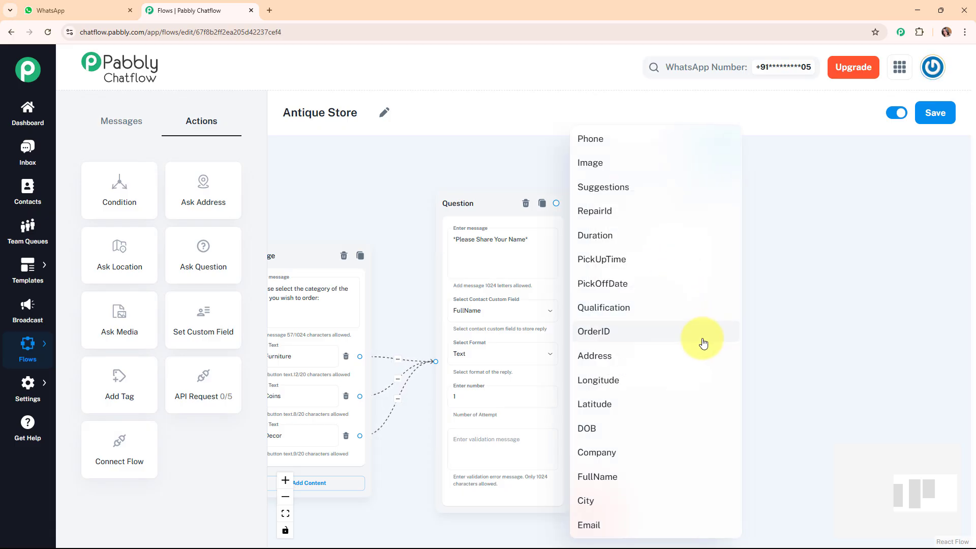
{"action": "left_click", "coordinate": [655, 499]}
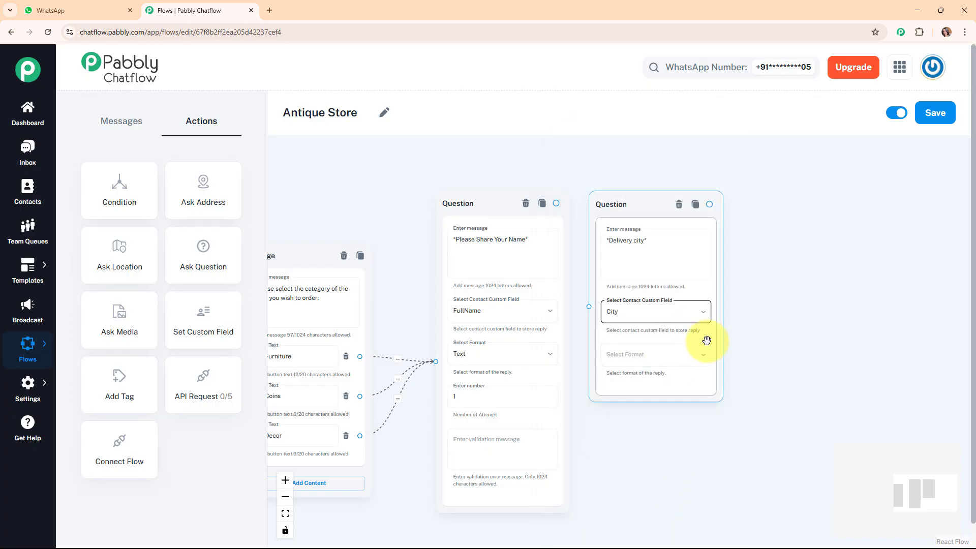
{"action": "left_click", "coordinate": [704, 354]}
{"action": "left_click", "coordinate": [679, 411]}
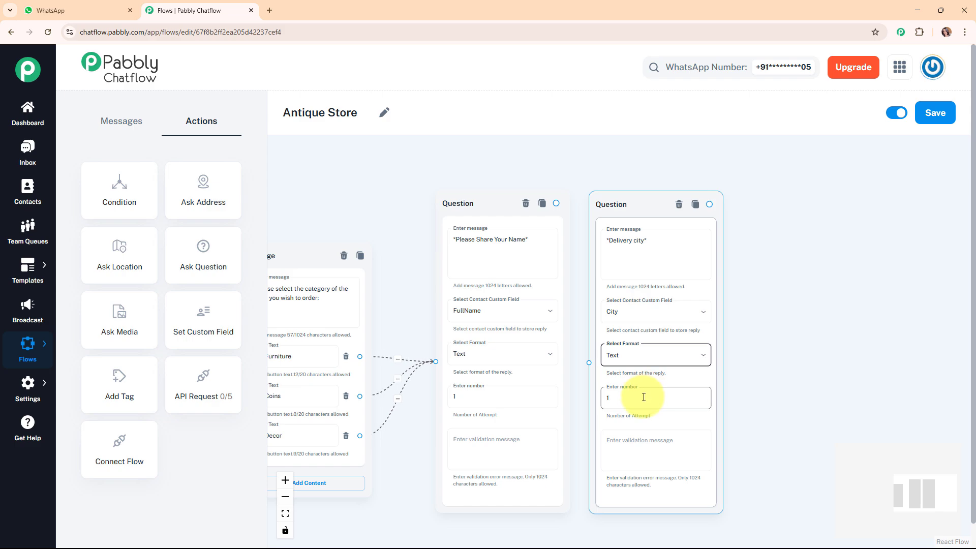
{"action": "left_click", "coordinate": [647, 453]}
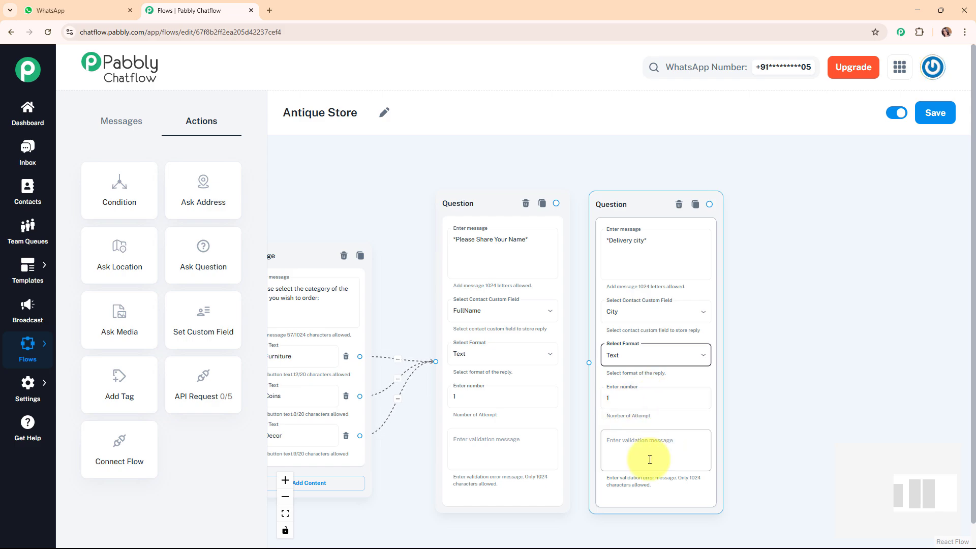
Nudge the delivery city question slightly and link the name question's output to it
{"action": "left_click_drag", "start_coordinate": [625, 196], "coordinate": [630, 200]}
{"action": "left_click", "coordinate": [556, 203]}
{"action": "left_click_drag", "start_coordinate": [570, 232], "coordinate": [593, 361]}
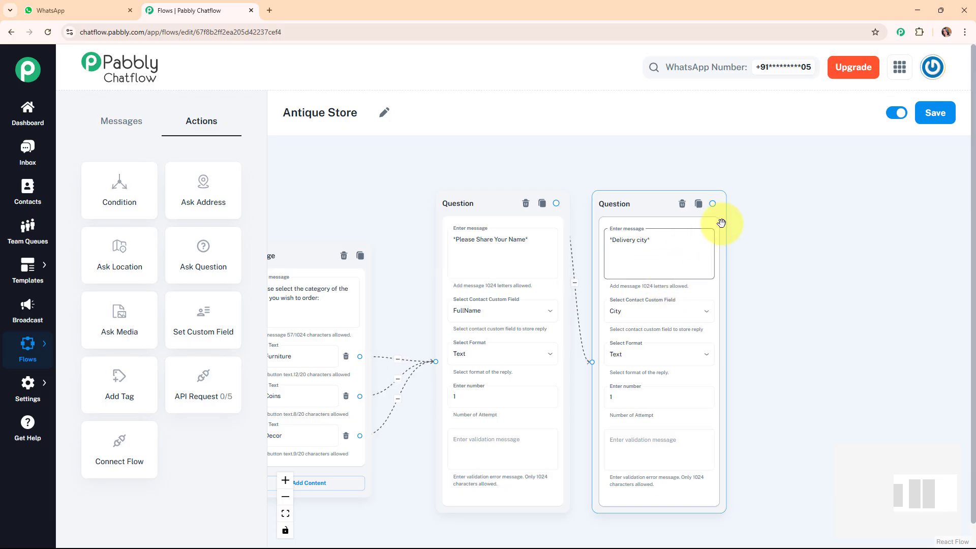
Link the delivery city question to a new Text + Button message, paste in the thank-you order confirmation text, and move the block up
{"action": "left_click_drag", "start_coordinate": [713, 204], "coordinate": [816, 270]}
{"action": "left_click", "coordinate": [816, 342]}
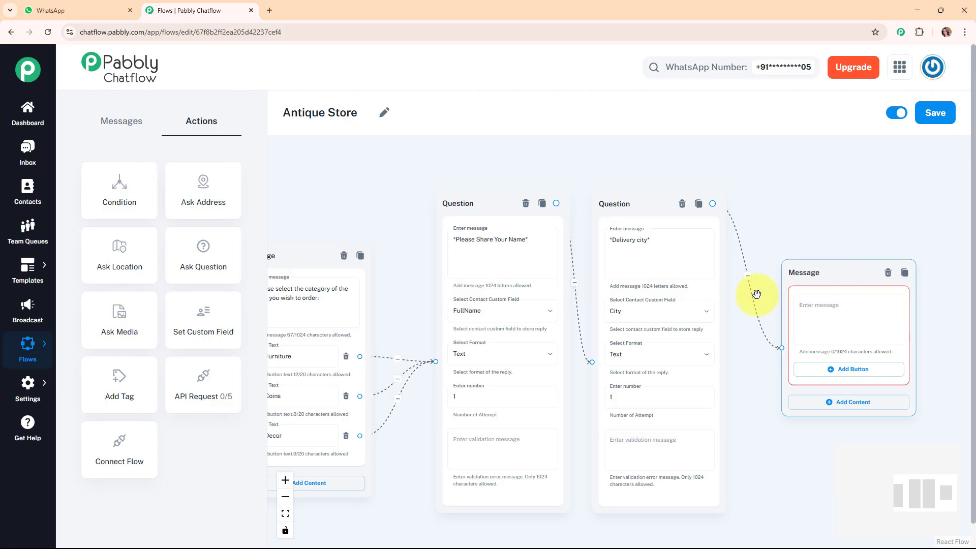
{"action": "left_click", "coordinate": [845, 309]}
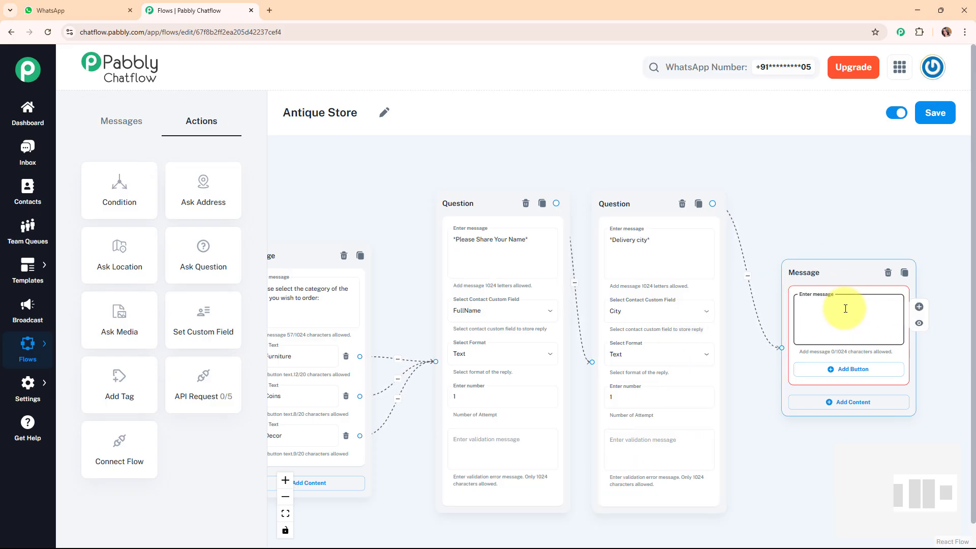
{"action": "key", "text": "ctrl+v"}
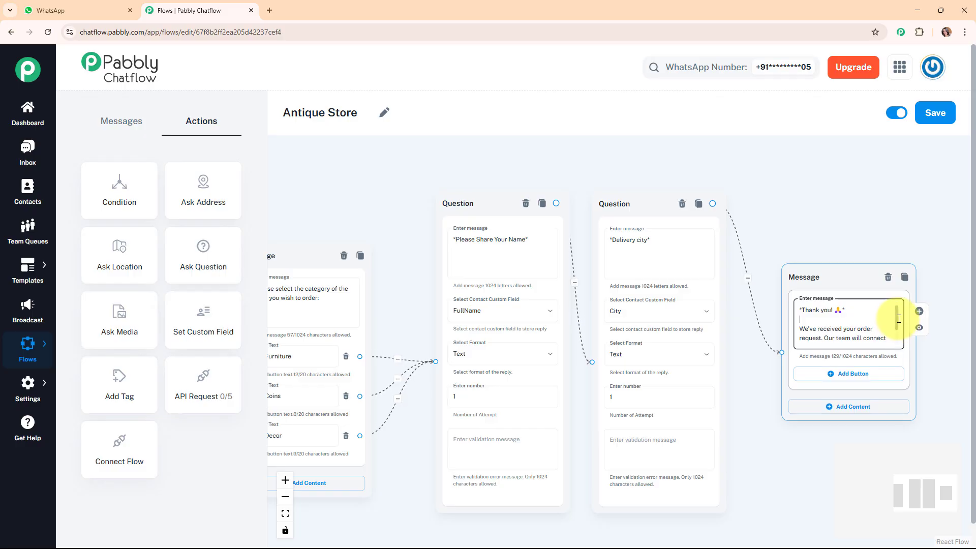
{"action": "scroll", "coordinate": [899, 330], "scroll_direction": "down", "scroll_amount": 2}
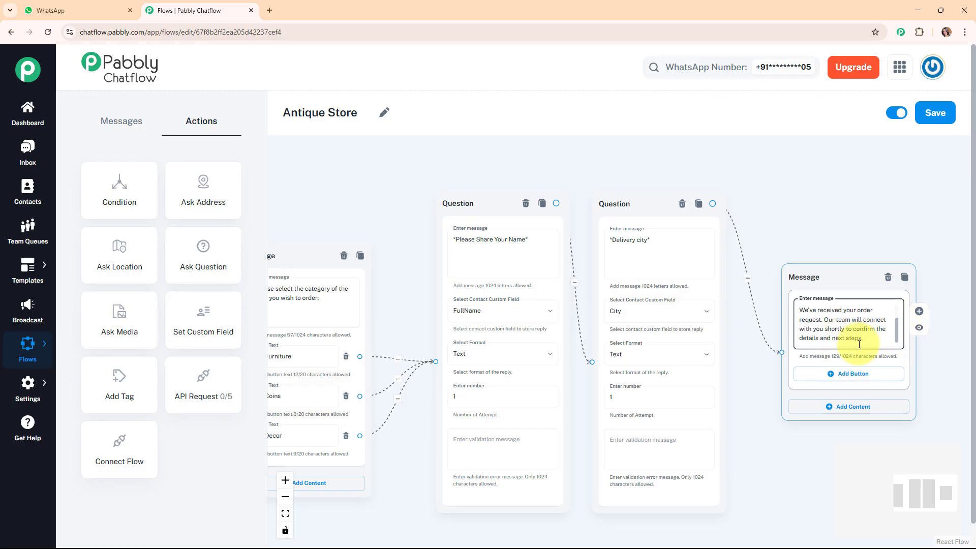
{"action": "left_click_drag", "start_coordinate": [834, 275], "coordinate": [824, 231]}
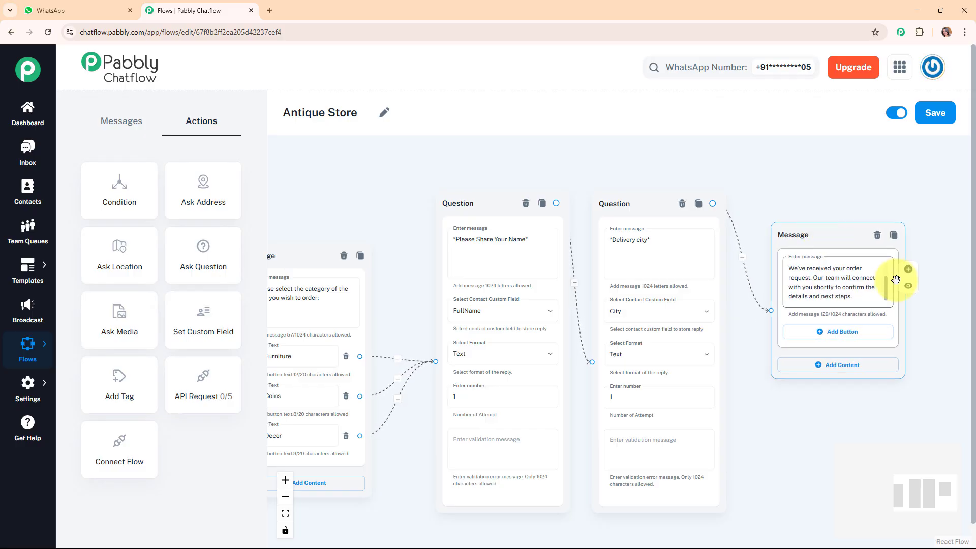
{"action": "scroll", "coordinate": [890, 270], "scroll_direction": "up", "scroll_amount": 2}
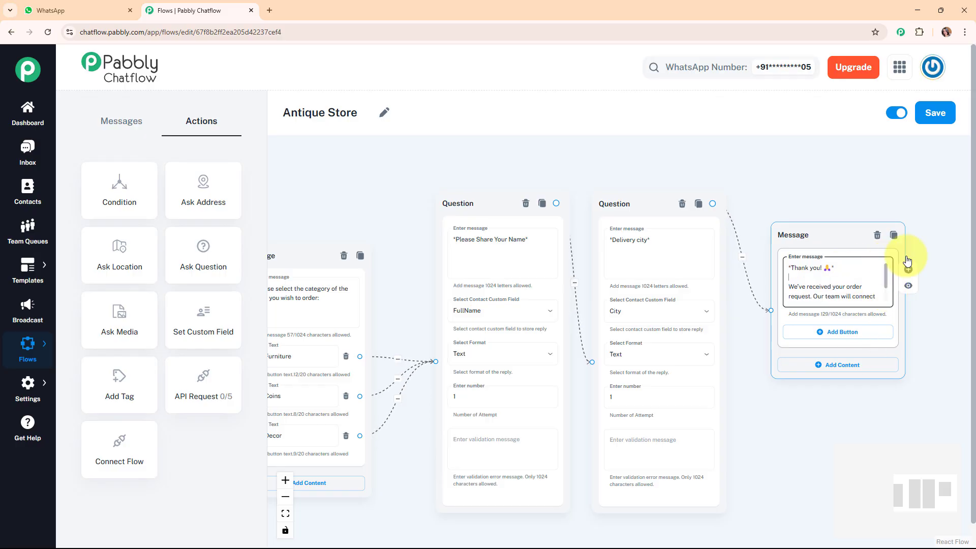
Add two buttons to the thank-you message: 🔙 Back to Menu and 📞 Contact Us
{"action": "left_click", "coordinate": [844, 332]}
{"action": "left_click", "coordinate": [853, 383]}
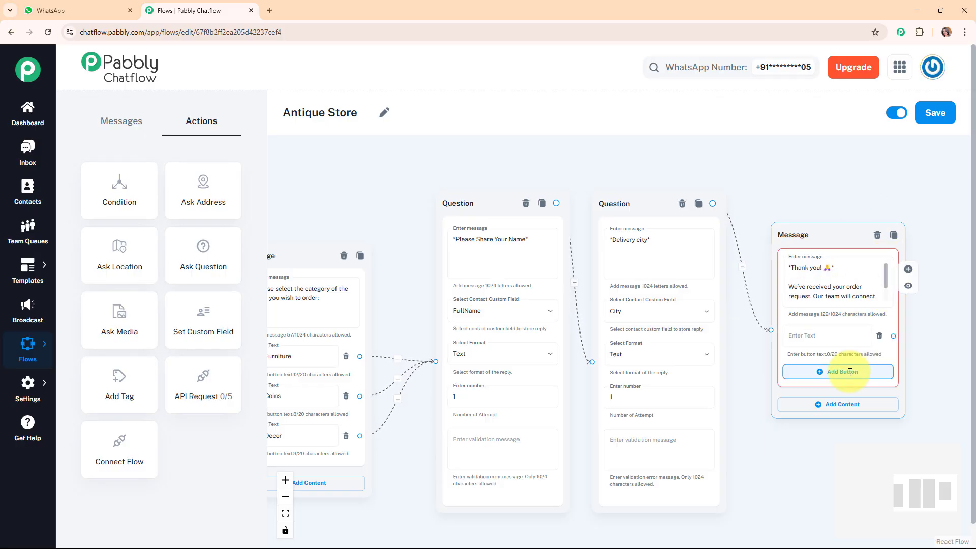
{"action": "left_click", "coordinate": [840, 335]}
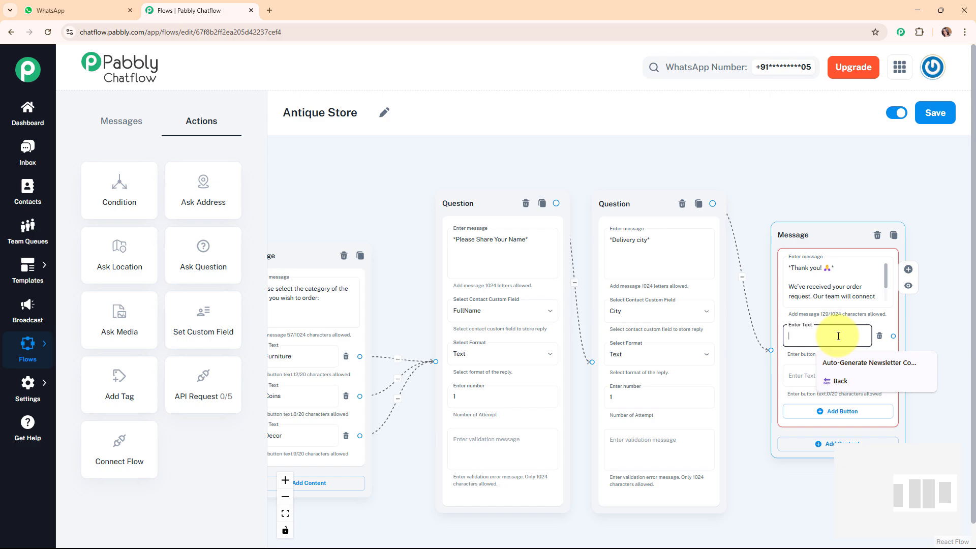
{"action": "left_click", "coordinate": [834, 379]}
{"action": "left_click", "coordinate": [834, 375]}
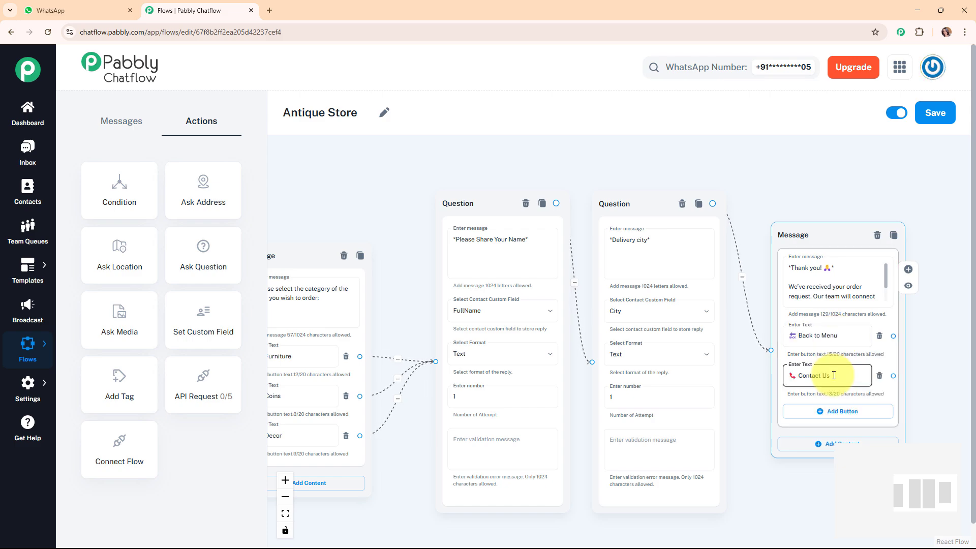
{"action": "left_click", "coordinate": [813, 313]}
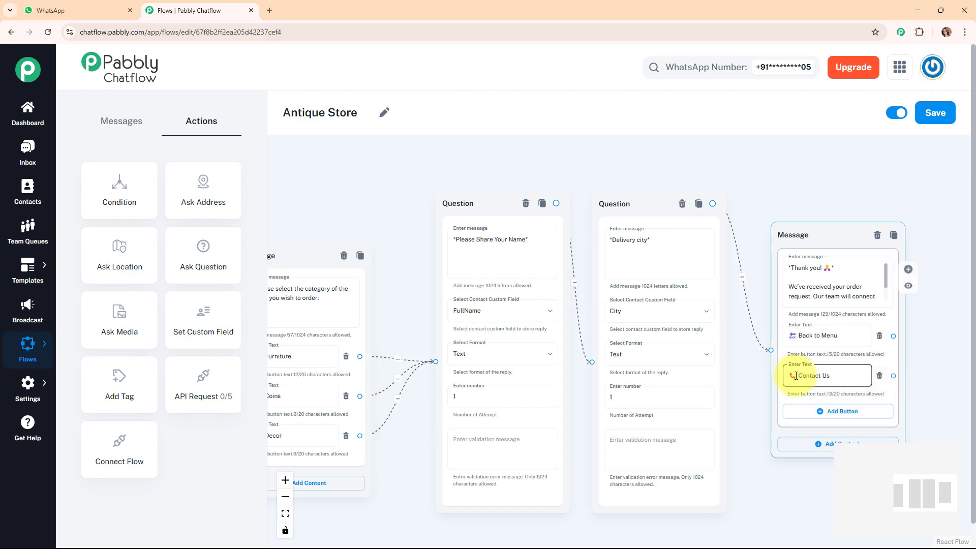
{"action": "scroll", "coordinate": [794, 374], "scroll_direction": "down", "scroll_amount": 4}
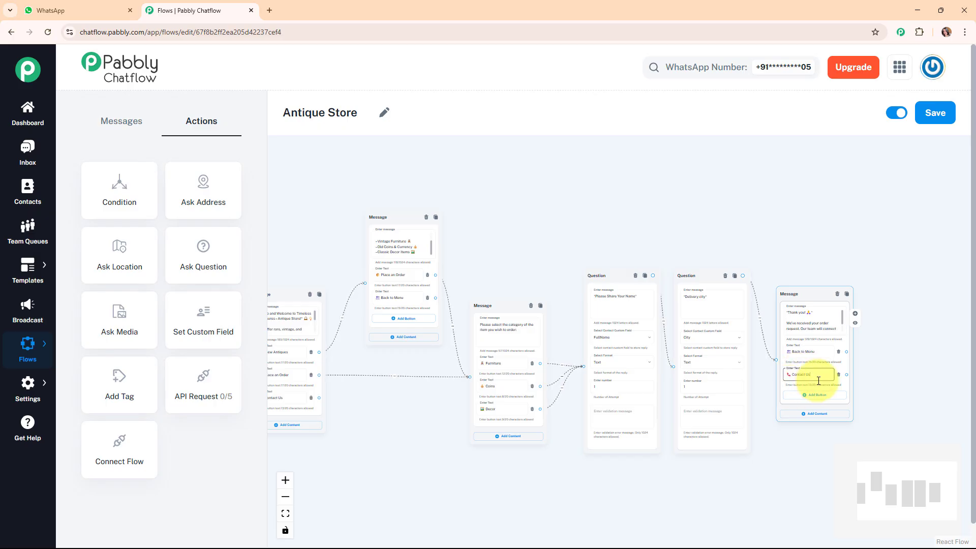
Link the welcome message's Contact Us button to a new Text + Button message, paste in the "We're here to help!" contact details, and review the text
{"action": "left_click_drag", "start_coordinate": [888, 492], "coordinate": [872, 496]}
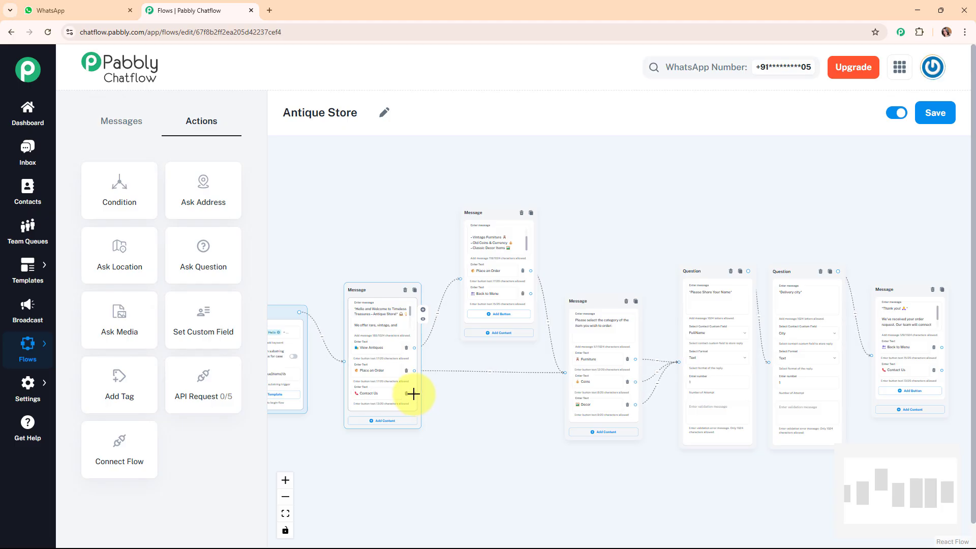
{"action": "left_click_drag", "start_coordinate": [413, 394], "coordinate": [501, 447]}
{"action": "left_click", "coordinate": [503, 476]}
{"action": "left_click", "coordinate": [507, 471]}
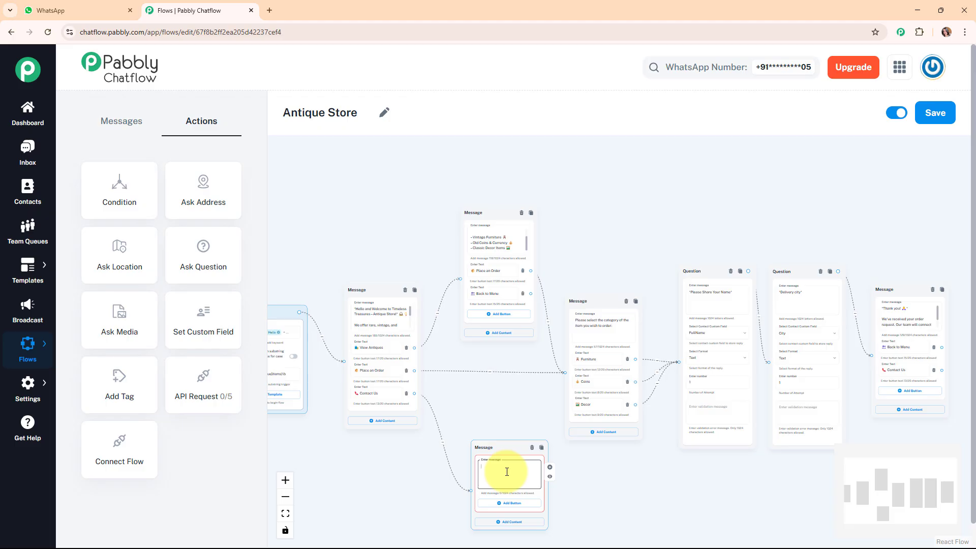
{"action": "key", "text": "ctrl+v"}
{"action": "scroll", "coordinate": [632, 462], "scroll_direction": "up", "scroll_amount": 3}
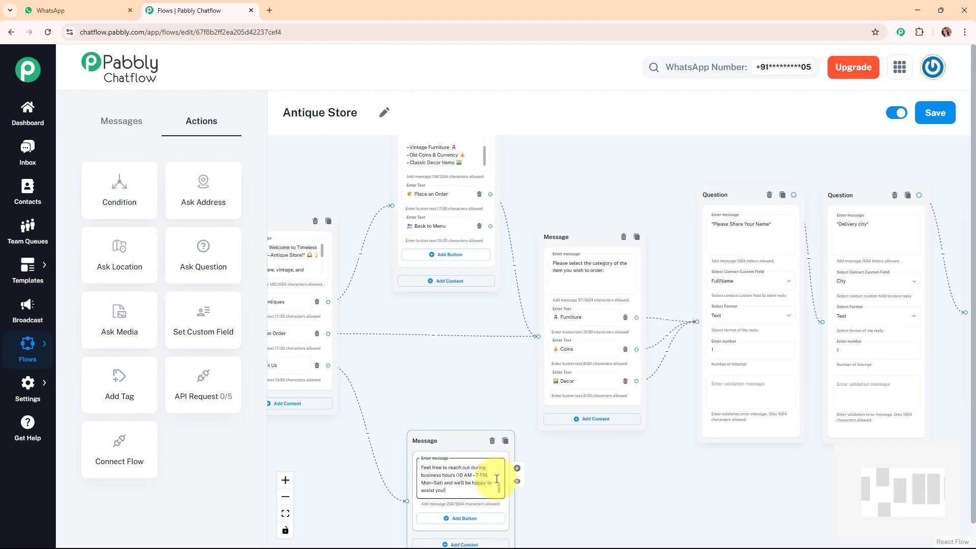
{"action": "left_click_drag", "start_coordinate": [496, 479], "coordinate": [494, 464]}
{"action": "scroll", "coordinate": [495, 460], "scroll_direction": "up", "scroll_amount": 3}
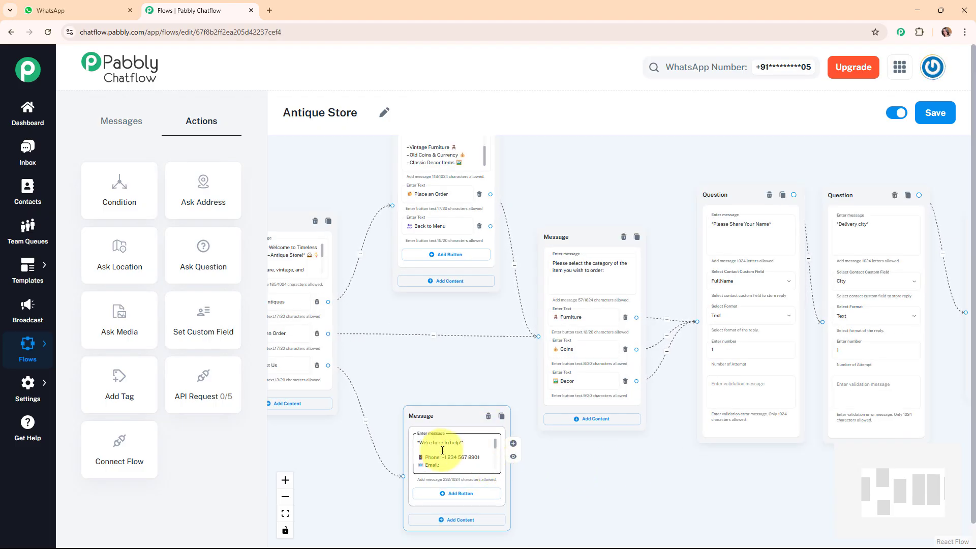
{"action": "left_click_drag", "start_coordinate": [494, 445], "coordinate": [493, 452]}
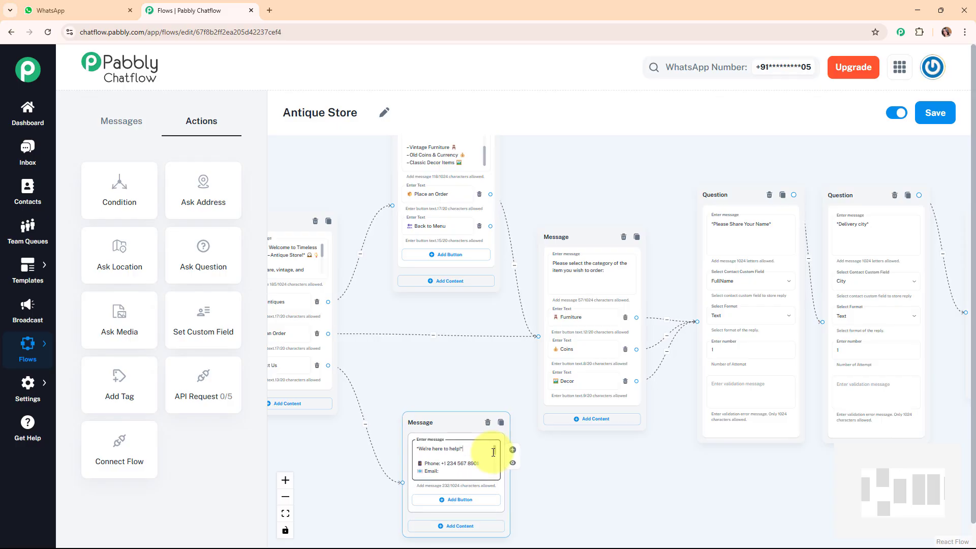
{"action": "scroll", "coordinate": [493, 457], "scroll_direction": "down", "scroll_amount": 2}
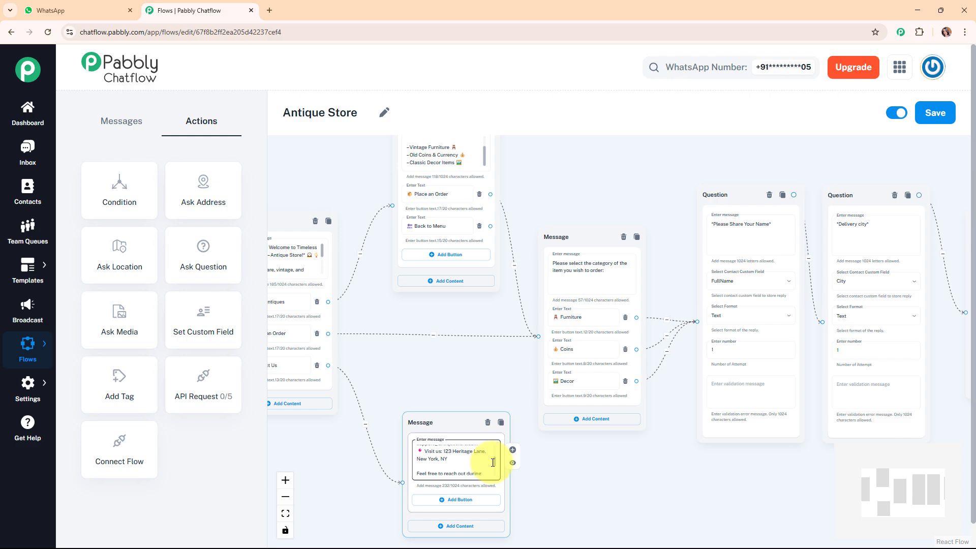
{"action": "scroll", "coordinate": [492, 462], "scroll_direction": "down", "scroll_amount": 1}
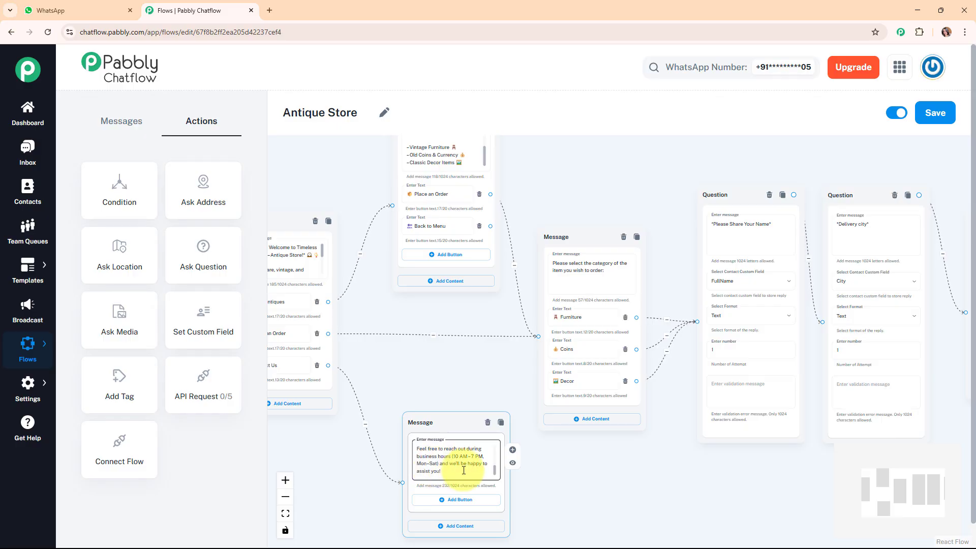
Move the contact details message up and add a 🔙 Back to Menu button to it
{"action": "left_click_drag", "start_coordinate": [447, 432], "coordinate": [437, 409]}
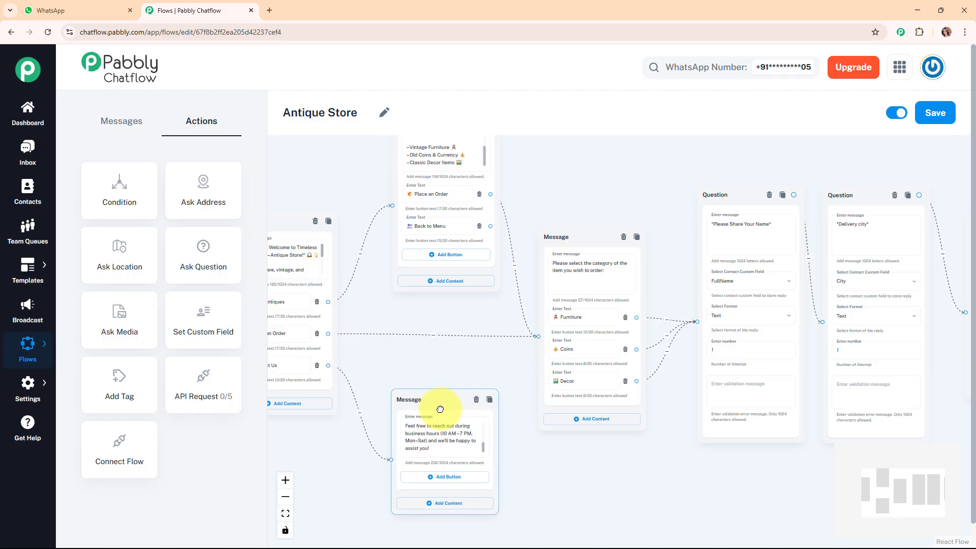
{"action": "left_click", "coordinate": [452, 479]}
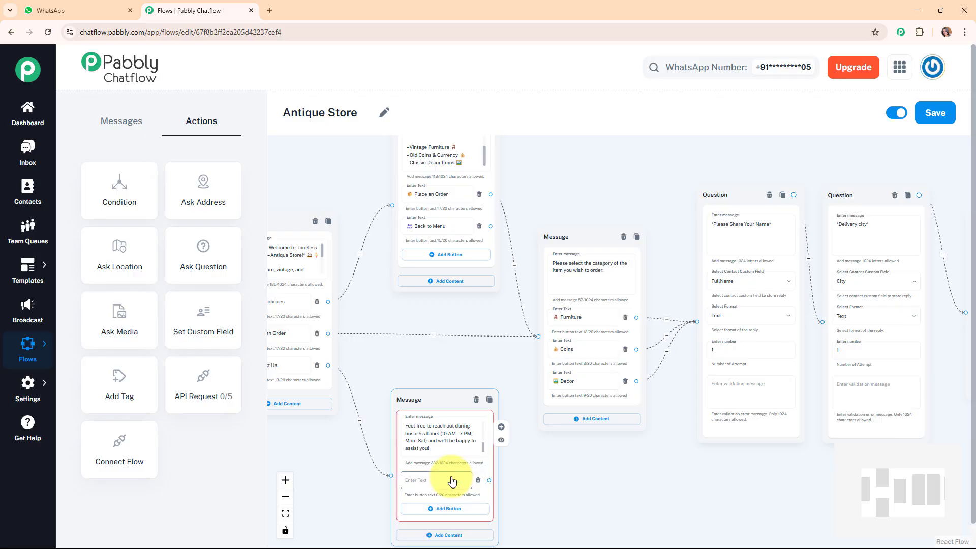
{"action": "type", "text": "🔙 Back to Menu"}
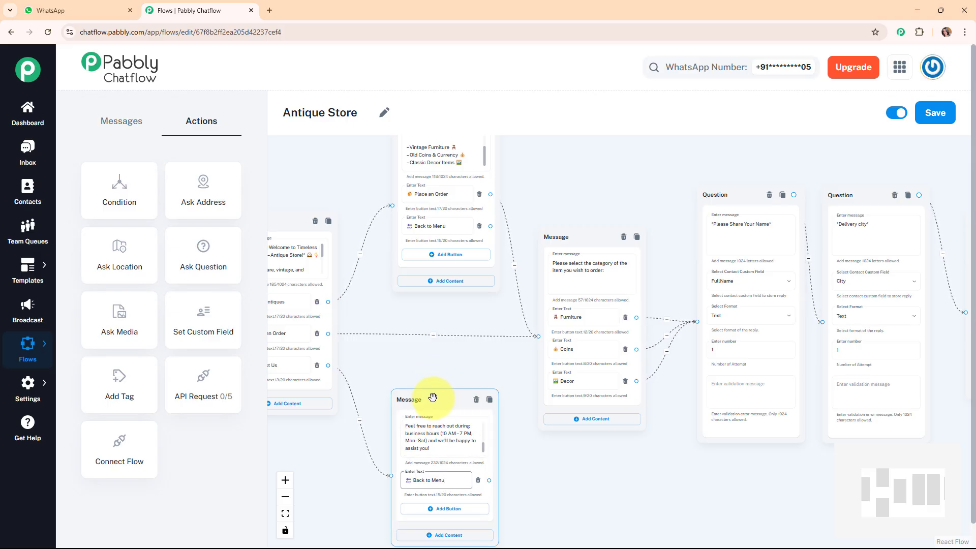
{"action": "left_click_drag", "start_coordinate": [431, 399], "coordinate": [438, 384]}
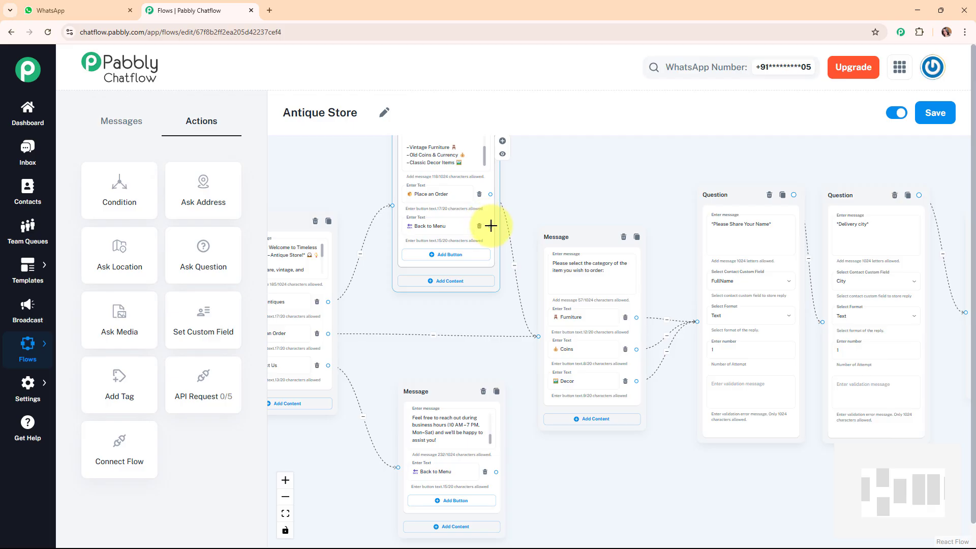
Link all Back to Menu buttons to the welcome message and the thank-you message's Contact Us button to the contact details message
{"action": "left_click_drag", "start_coordinate": [491, 225], "coordinate": [507, 279]}
{"action": "left_click_drag", "start_coordinate": [334, 316], "coordinate": [419, 320]}
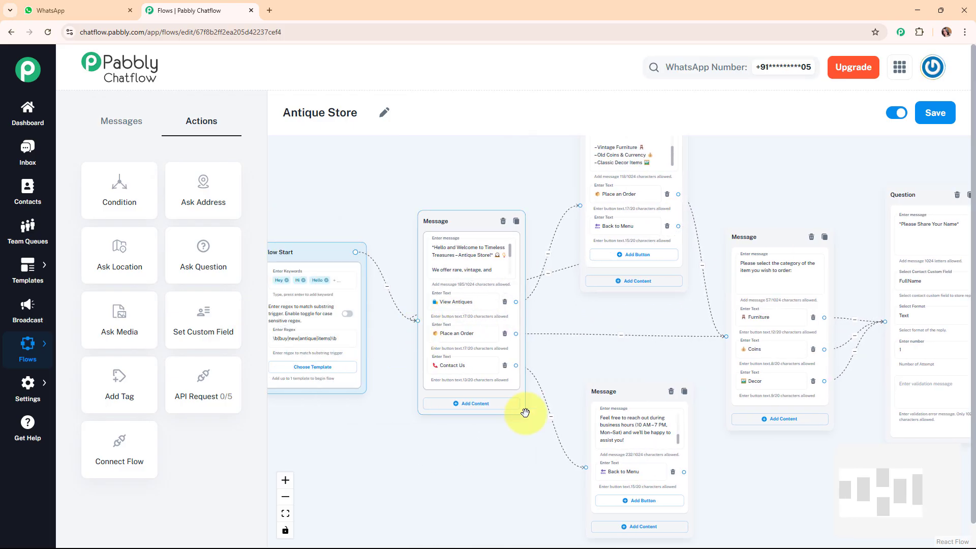
{"action": "left_click_drag", "start_coordinate": [684, 471], "coordinate": [414, 320]}
{"action": "left_click_drag", "start_coordinate": [871, 491], "coordinate": [911, 489]}
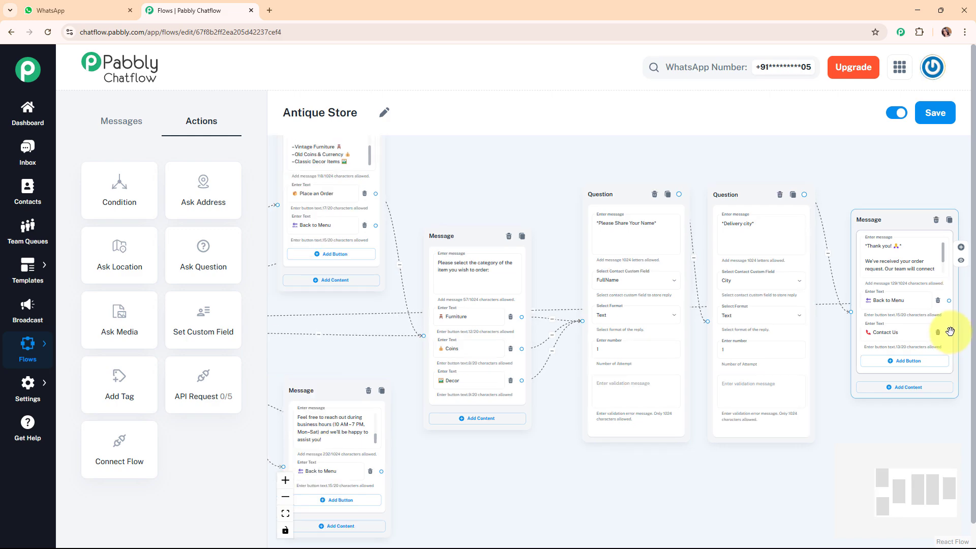
{"action": "left_click_drag", "start_coordinate": [948, 332], "coordinate": [440, 466]}
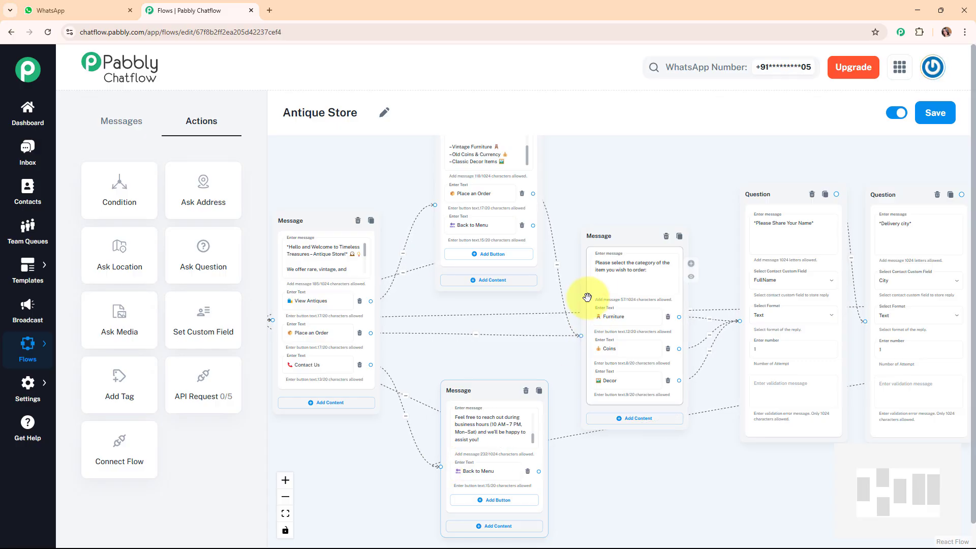
Check the complete Antique Store flow and save it
{"action": "scroll", "coordinate": [569, 310], "scroll_direction": "down", "scroll_amount": 2}
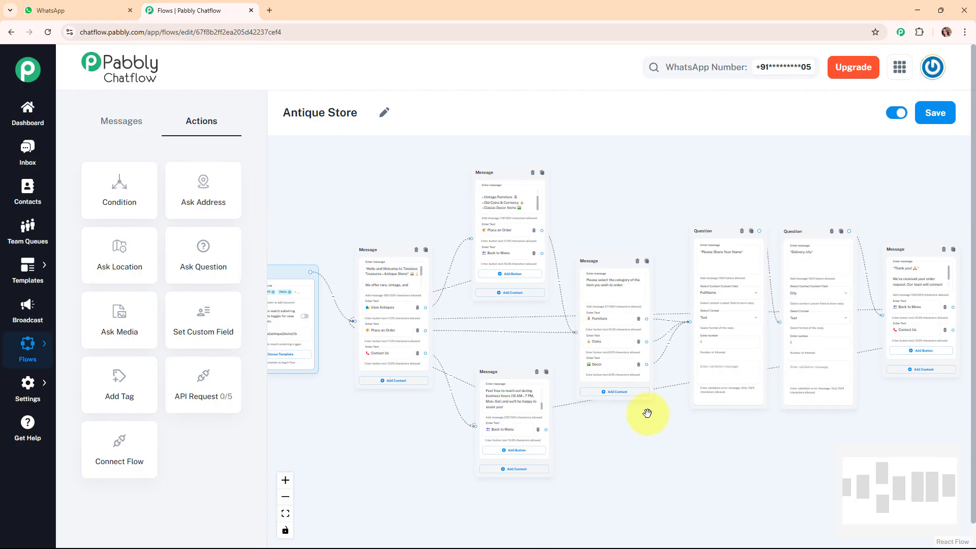
{"action": "scroll", "coordinate": [647, 414], "scroll_direction": "down", "scroll_amount": 2}
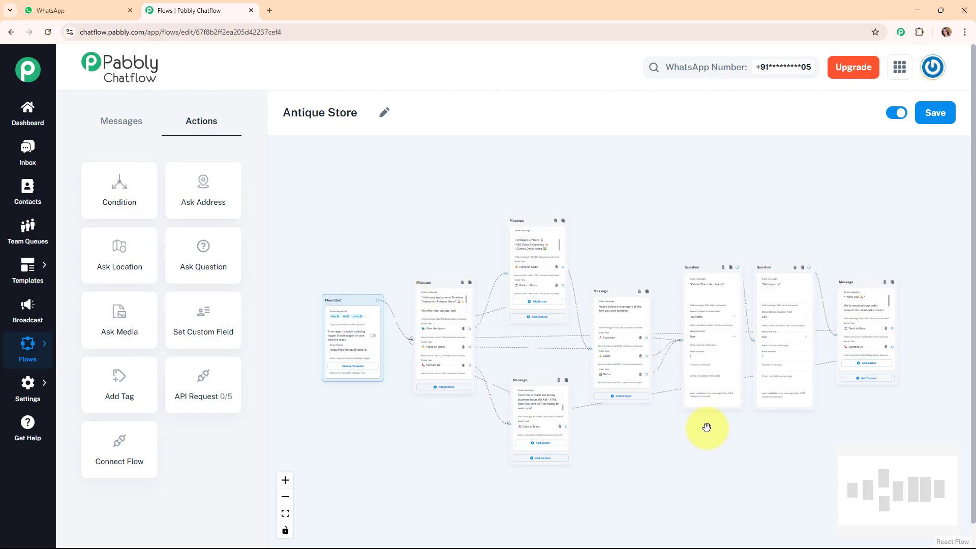
{"action": "scroll", "coordinate": [694, 453], "scroll_direction": "up", "scroll_amount": 1}
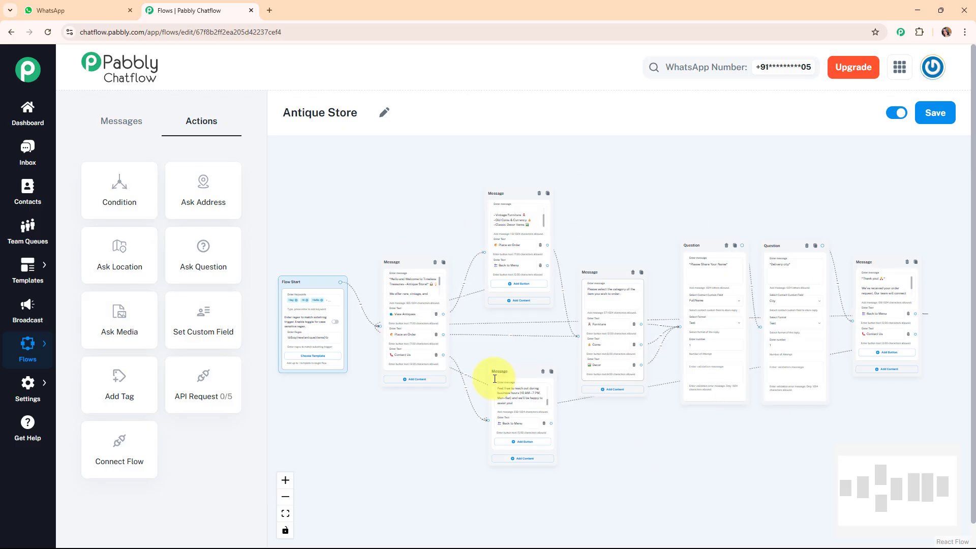
{"action": "left_click", "coordinate": [935, 120]}
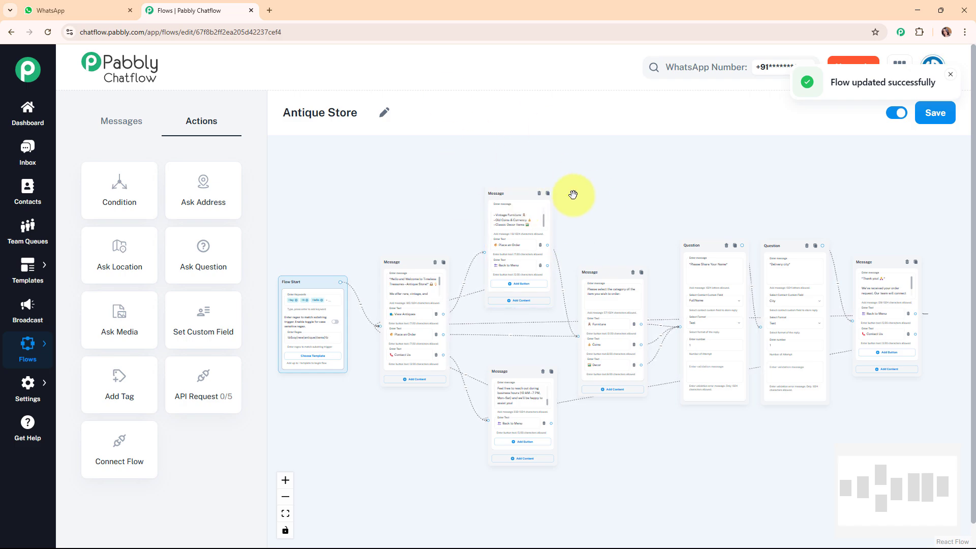
Switch to WhatsApp and clear the Pabbly ChatFlow conversation
{"action": "left_click", "coordinate": [112, 3]}
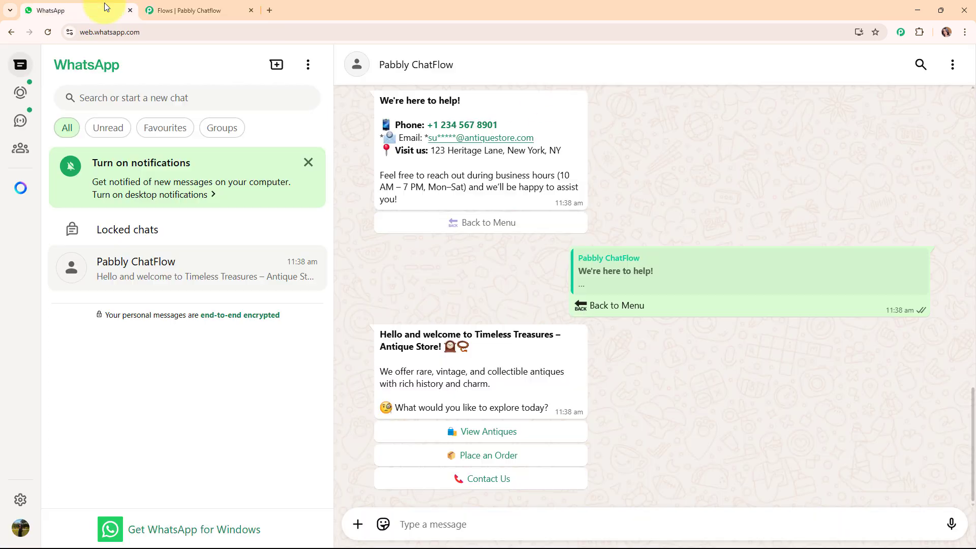
{"action": "left_click", "coordinate": [952, 63]}
{"action": "left_click", "coordinate": [907, 308]}
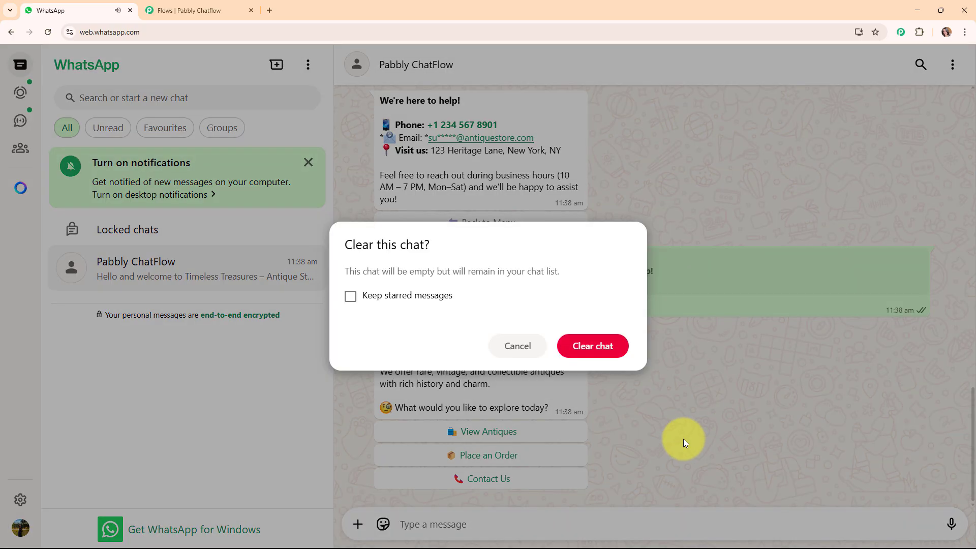
{"action": "left_click", "coordinate": [583, 350]}
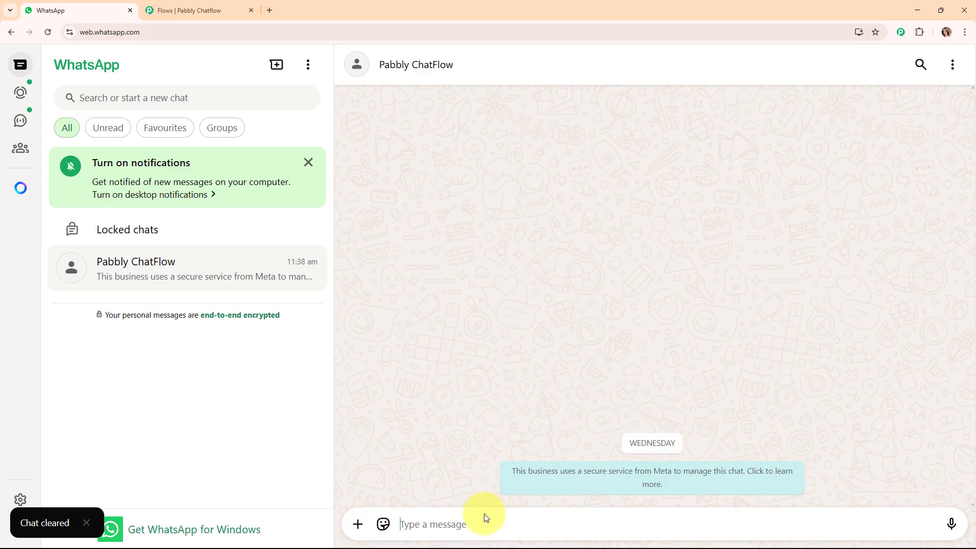
Send the message "Hi, I am interested in your antique products." to the Pabbly ChatFlow chat
{"action": "type", "text": "Hi, I"}
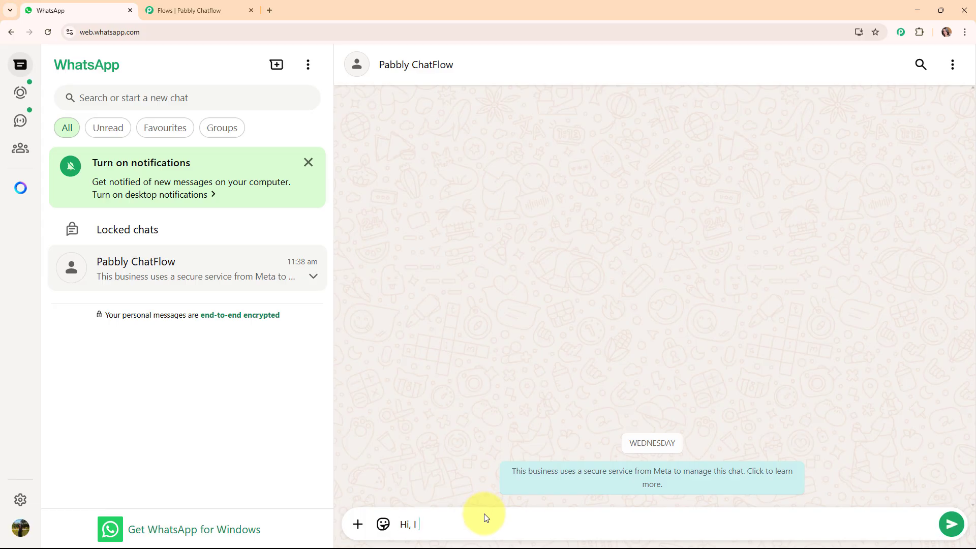
{"action": "type", "text": " am interested in your antique products."}
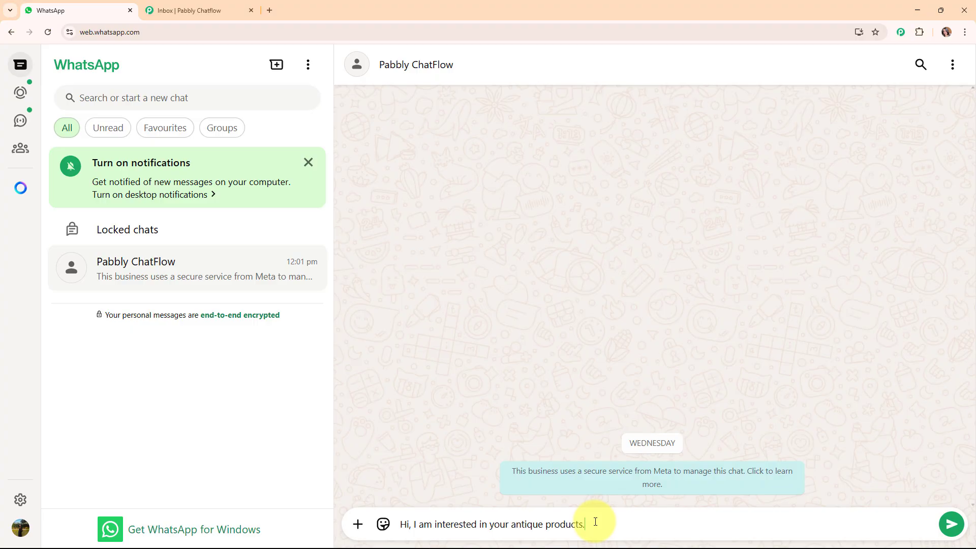
{"action": "key", "text": "Return"}
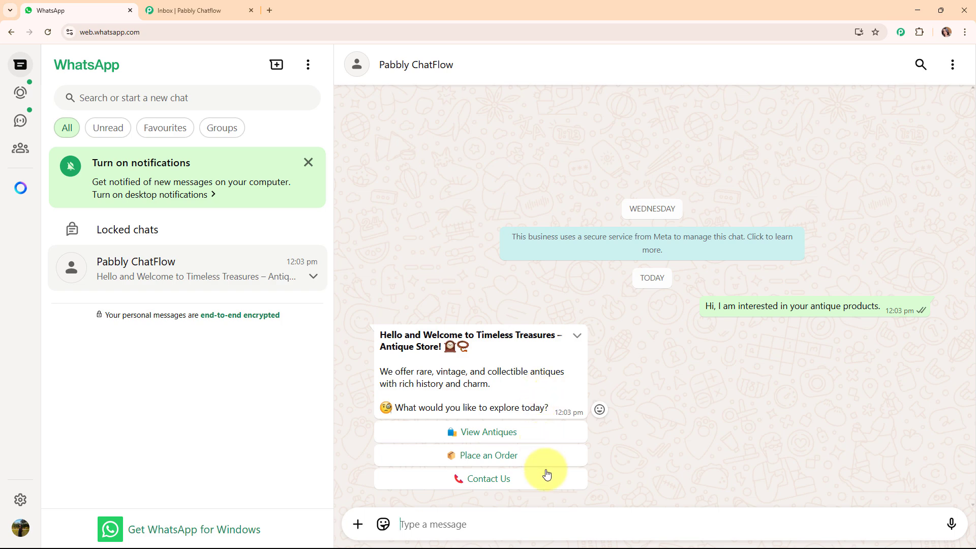
Place a Furniture order through the chatbot, replying with the customer's name and Bhopal as the delivery city
{"action": "left_click", "coordinate": [496, 455]}
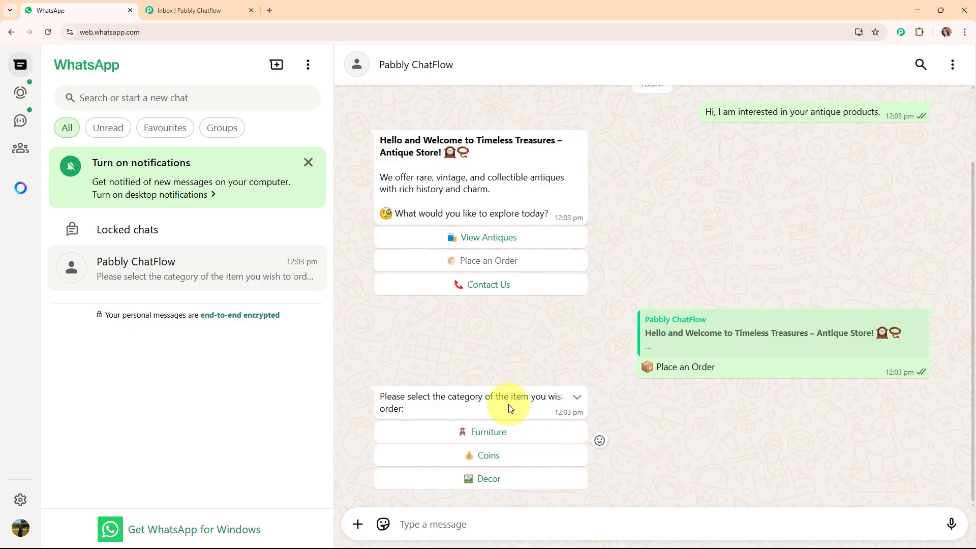
{"action": "left_click", "coordinate": [496, 434]}
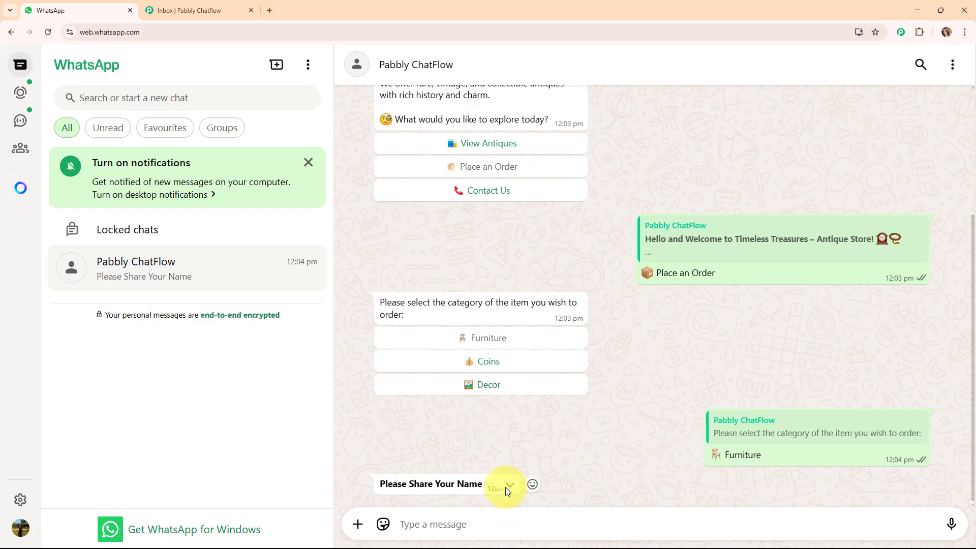
{"action": "type", "text": "Dum"}
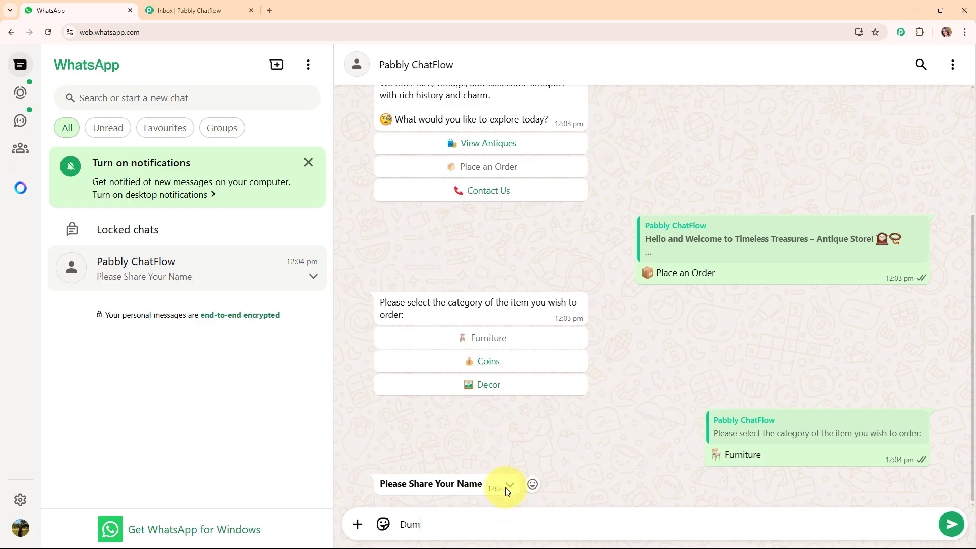
{"action": "type", "text": "my User"}
{"action": "key", "text": "Return"}
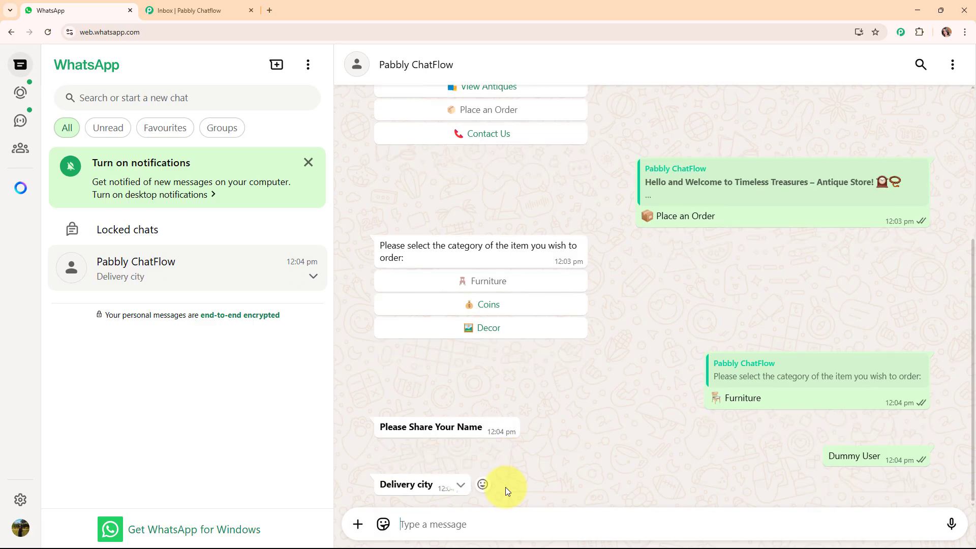
{"action": "type", "text": "Bhopal"}
{"action": "key", "text": "Return"}
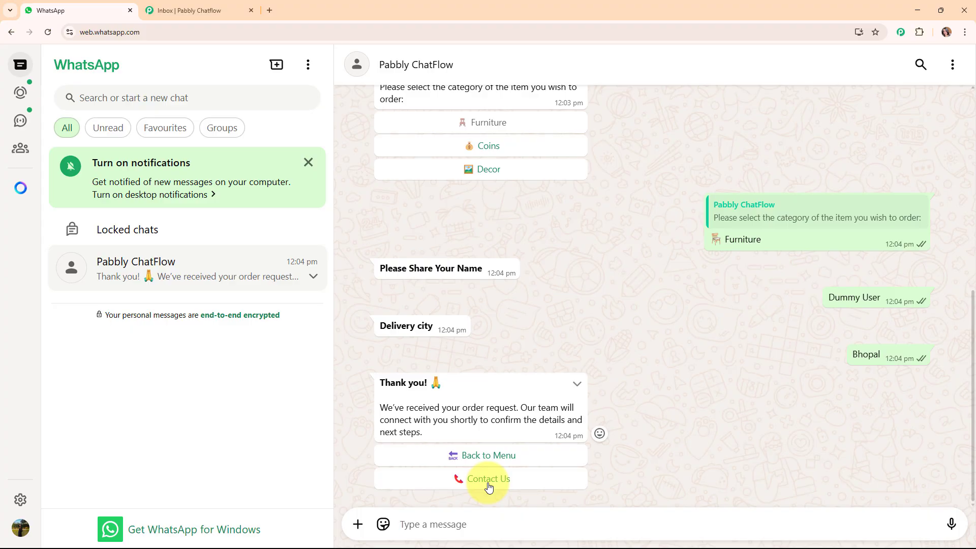
Test the chatbot's reply options in order: Contact Us, Back to Menu, View Antiques and Place an Order
{"action": "left_click", "coordinate": [489, 485]}
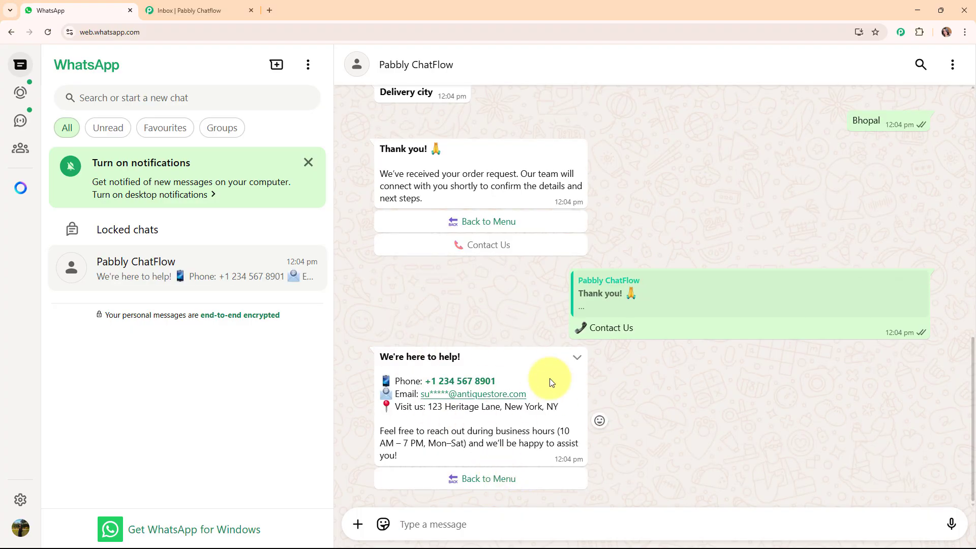
{"action": "left_click", "coordinate": [514, 480]}
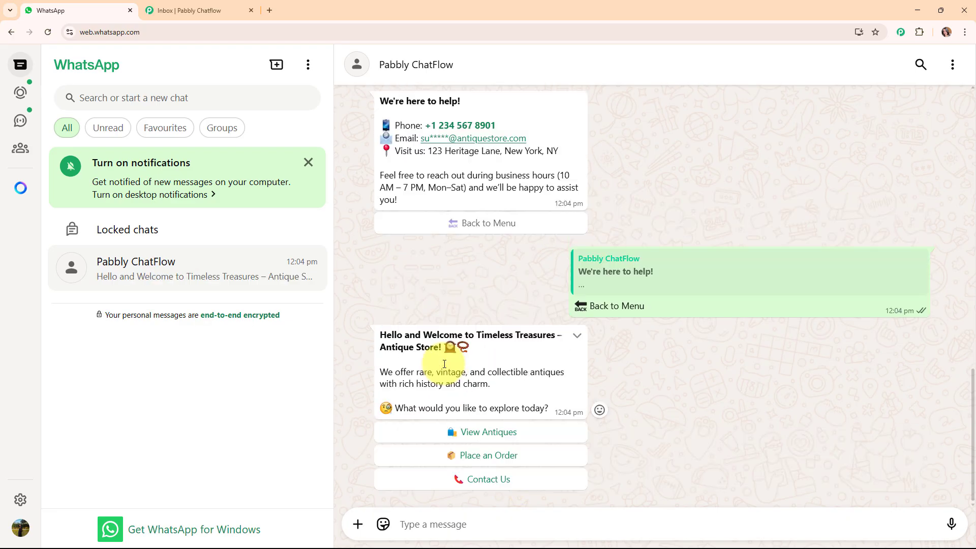
{"action": "left_click", "coordinate": [488, 432]}
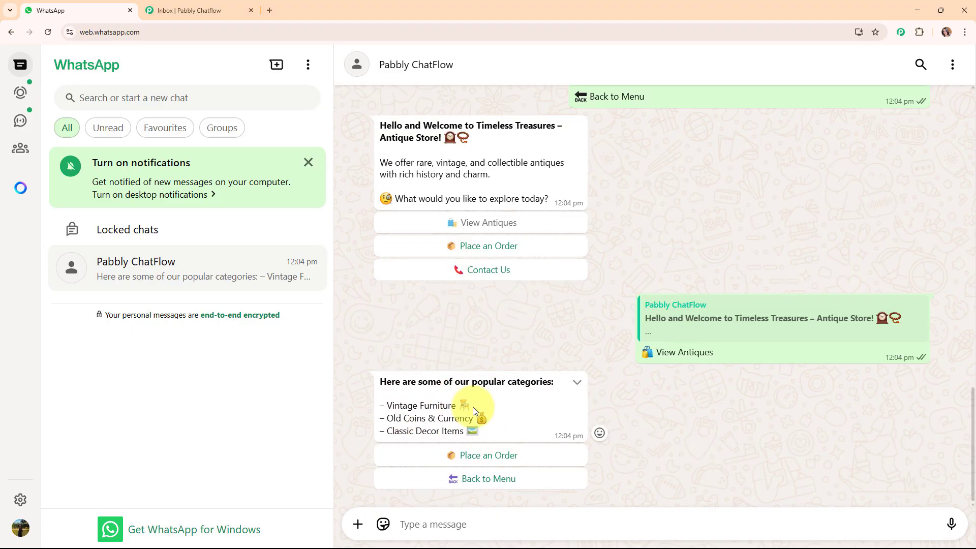
{"action": "left_click", "coordinate": [497, 456]}
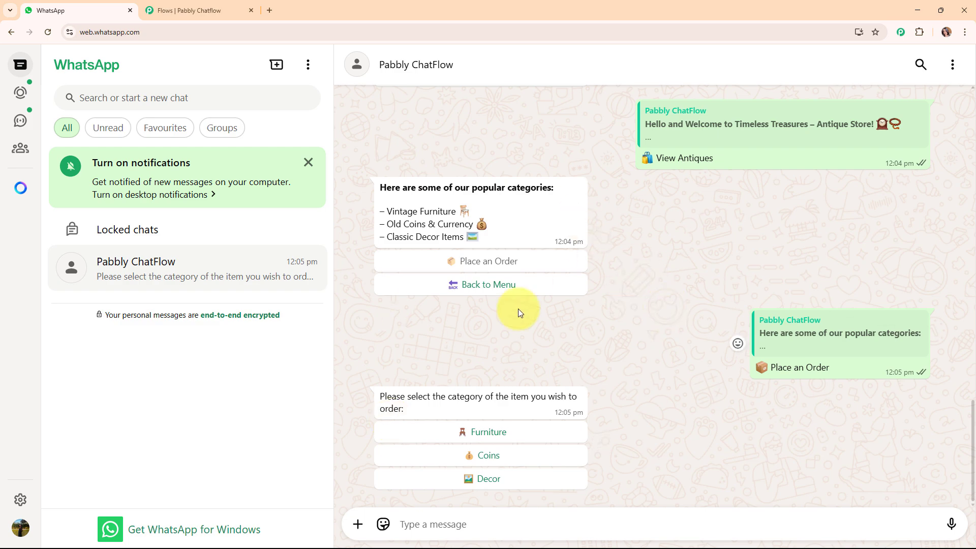
Switch to Pabbly Chatflow and open the Inbox
{"action": "left_click", "coordinate": [212, 9]}
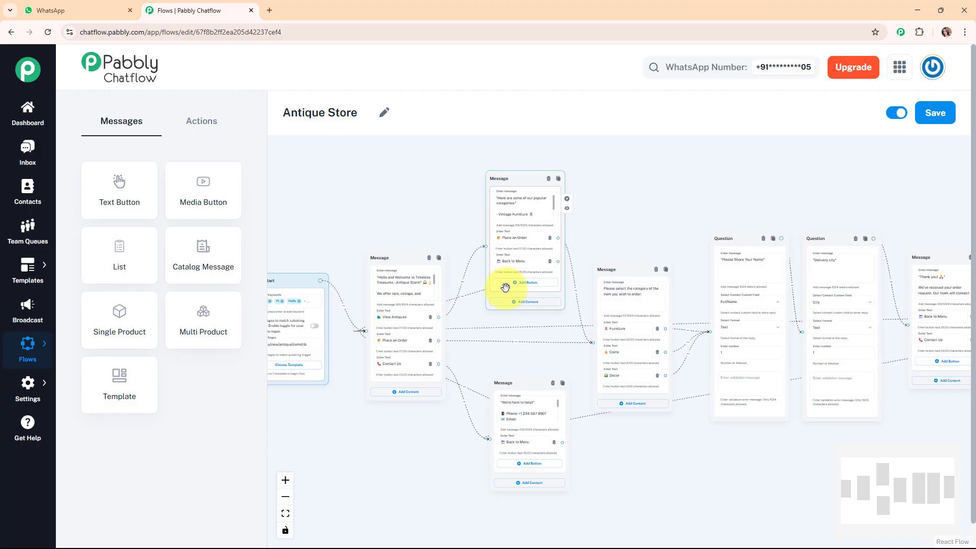
{"action": "left_click", "coordinate": [29, 154]}
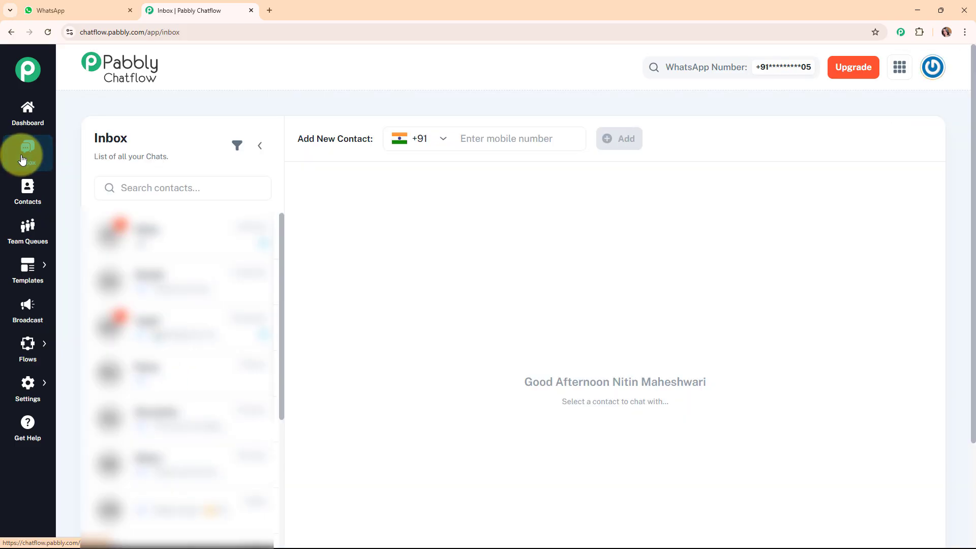
Open the test contact's conversation and review the chatbot exchange, from the welcome message and order replies to the final category prompt
{"action": "left_click", "coordinate": [193, 242]}
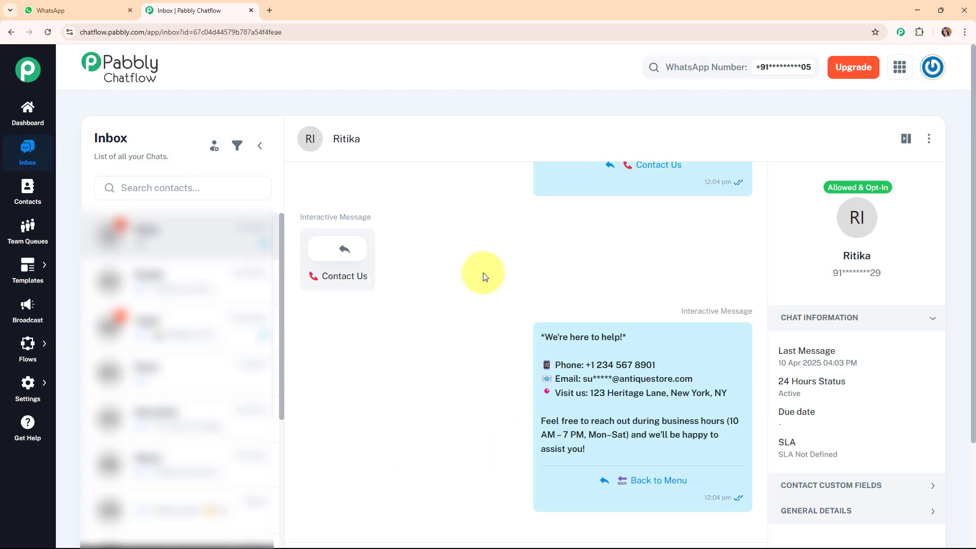
{"action": "scroll", "coordinate": [480, 280], "scroll_direction": "down", "scroll_amount": 5}
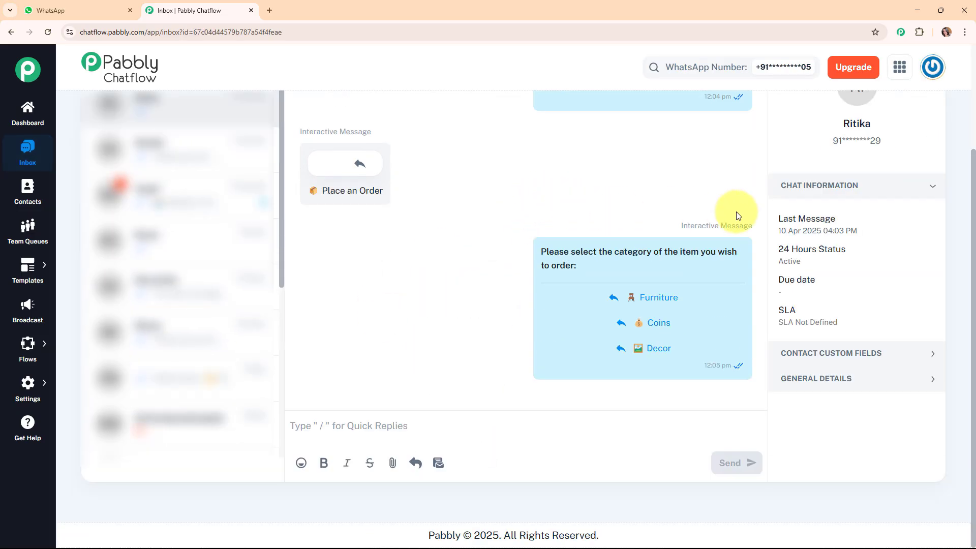
{"action": "scroll", "coordinate": [738, 216], "scroll_direction": "up", "scroll_amount": 5}
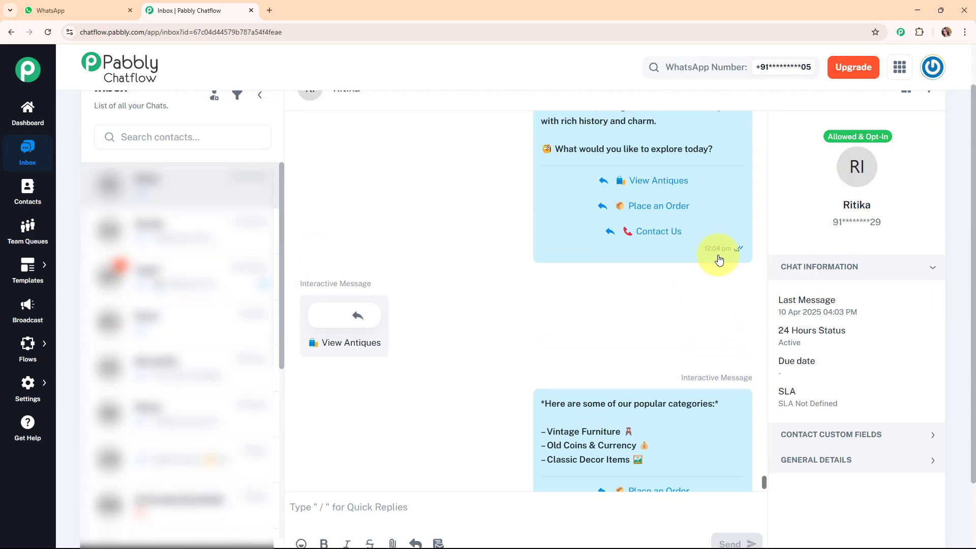
{"action": "scroll", "coordinate": [622, 283], "scroll_direction": "up", "scroll_amount": 5}
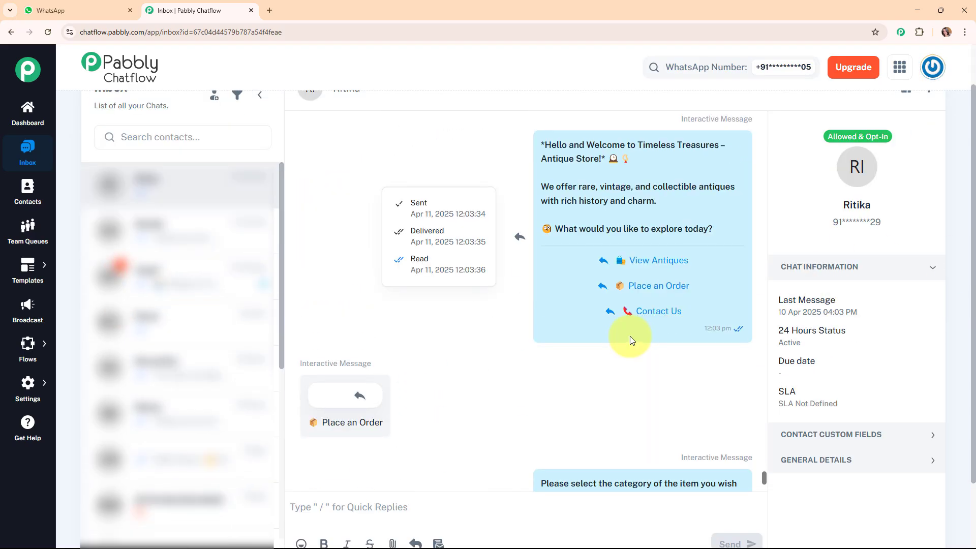
{"action": "scroll", "coordinate": [630, 338], "scroll_direction": "down", "scroll_amount": 10}
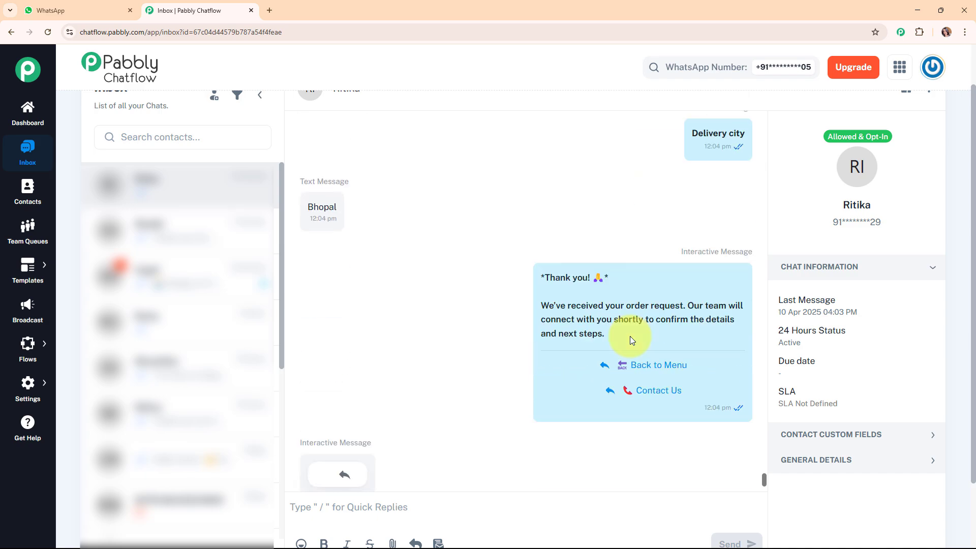
{"action": "scroll", "coordinate": [629, 337], "scroll_direction": "down", "scroll_amount": 3}
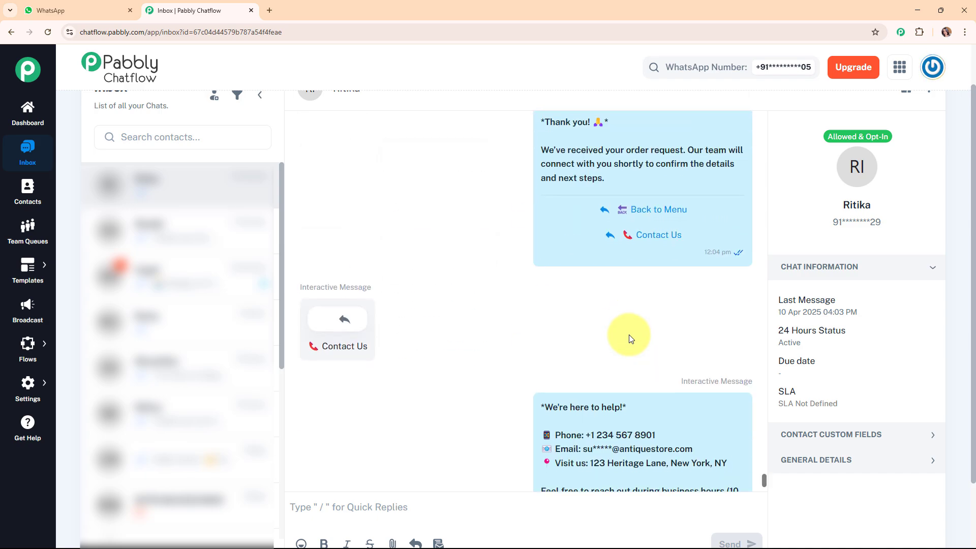
{"action": "scroll", "coordinate": [630, 334], "scroll_direction": "down", "scroll_amount": 15}
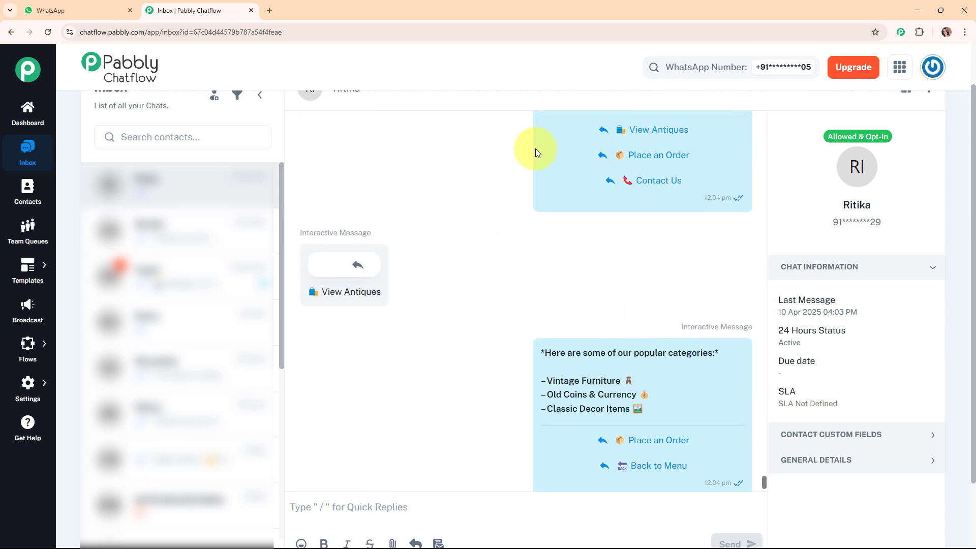
{"action": "scroll", "coordinate": [505, 257], "scroll_direction": "down", "scroll_amount": 6}
{"action": "scroll", "coordinate": [487, 259], "scroll_direction": "up", "scroll_amount": 8}
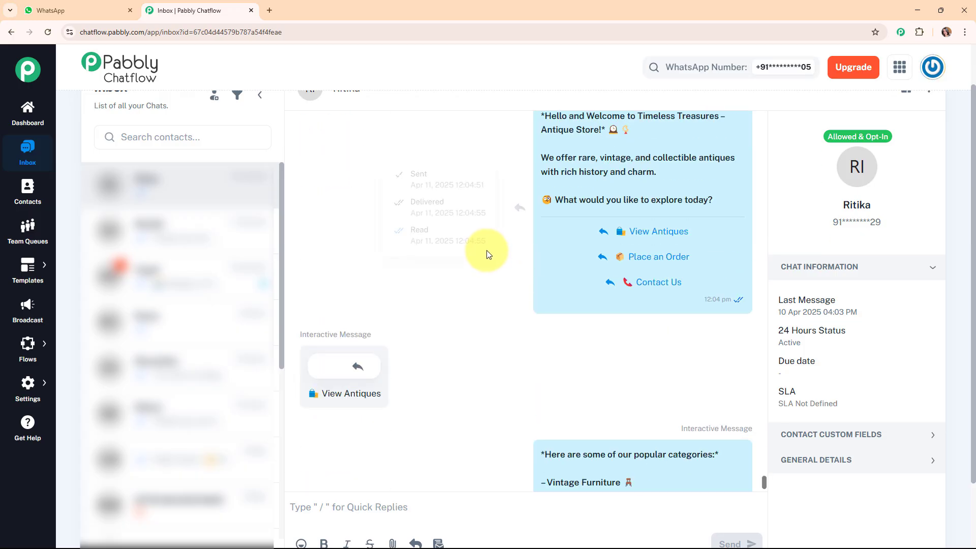
{"action": "scroll", "coordinate": [488, 252], "scroll_direction": "up", "scroll_amount": 5}
{"action": "scroll", "coordinate": [887, 371], "scroll_direction": "down", "scroll_amount": 2}
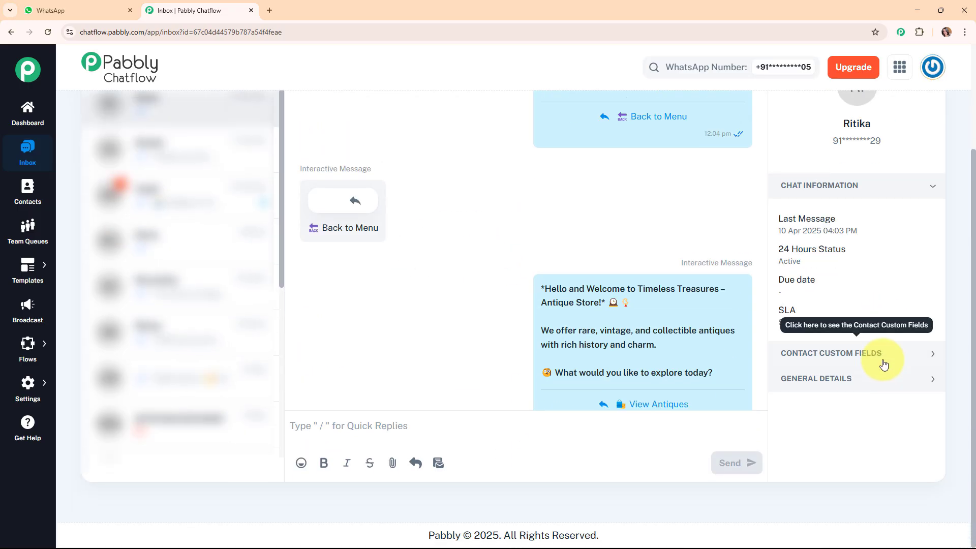
Expand the contact's custom fields, check the FullName and City entries, and collapse the section again
{"action": "left_click", "coordinate": [890, 359]}
{"action": "scroll", "coordinate": [886, 392], "scroll_direction": "down", "scroll_amount": 2}
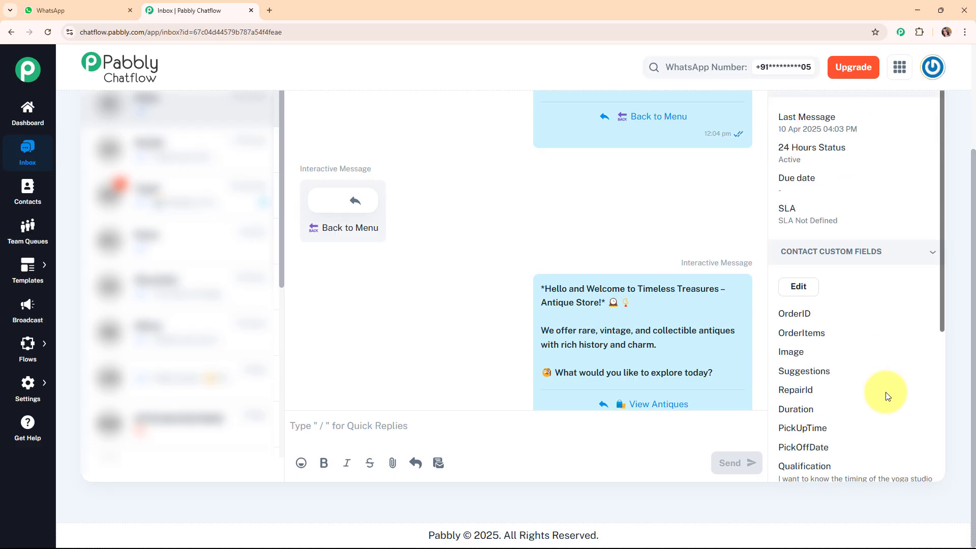
{"action": "scroll", "coordinate": [886, 395], "scroll_direction": "down", "scroll_amount": 5}
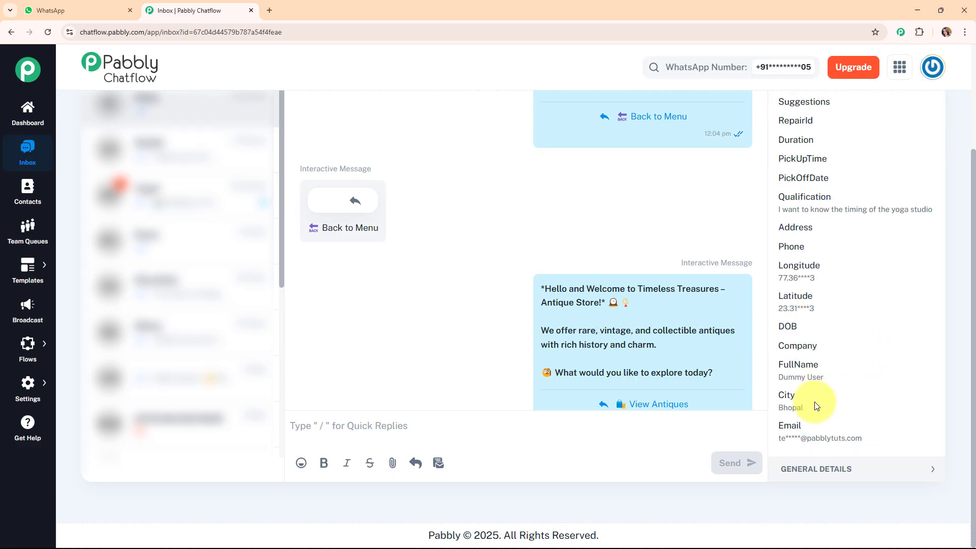
{"action": "scroll", "coordinate": [929, 227], "scroll_direction": "up", "scroll_amount": 6}
{"action": "left_click", "coordinate": [812, 285]}
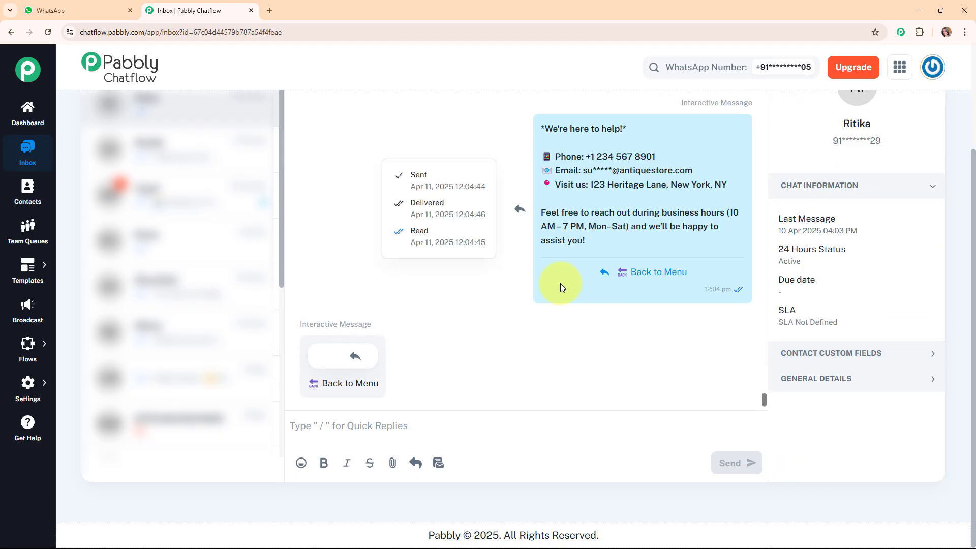
Look back through the Furniture order exchange in the conversation, including the name and delivery city replies
{"action": "scroll", "coordinate": [560, 282], "scroll_direction": "up", "scroll_amount": 4}
{"action": "scroll", "coordinate": [503, 291], "scroll_direction": "up", "scroll_amount": 5}
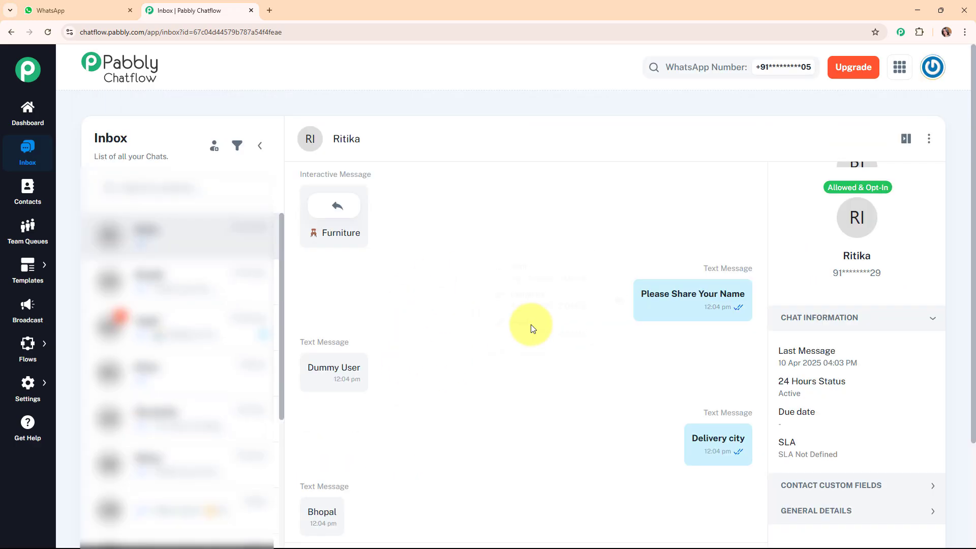
{"action": "scroll", "coordinate": [531, 330], "scroll_direction": "up", "scroll_amount": 3}
{"action": "scroll", "coordinate": [508, 325], "scroll_direction": "up", "scroll_amount": 3}
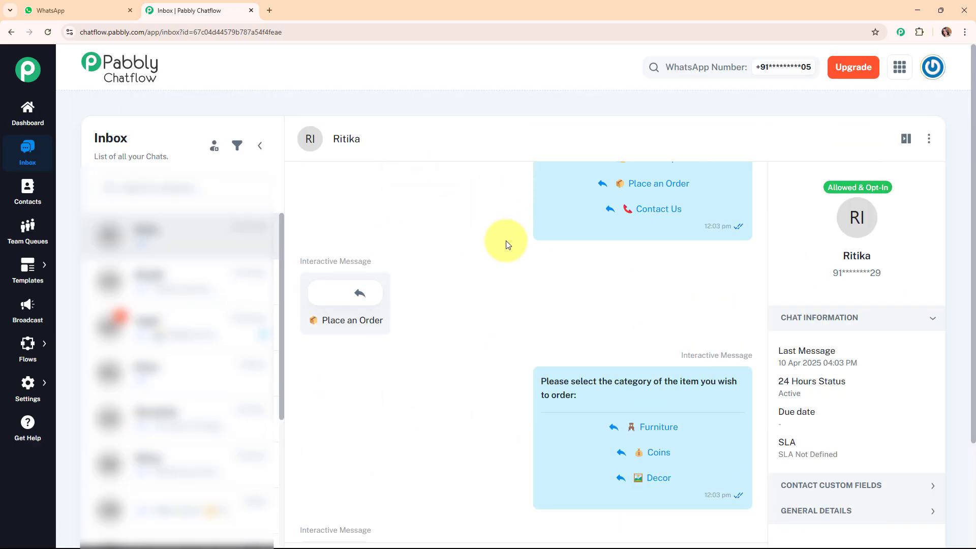
Open the Antique Store flow in the Flow Builder and examine the Flow Start block's trigger keywords and regex
{"action": "left_click", "coordinate": [21, 362]}
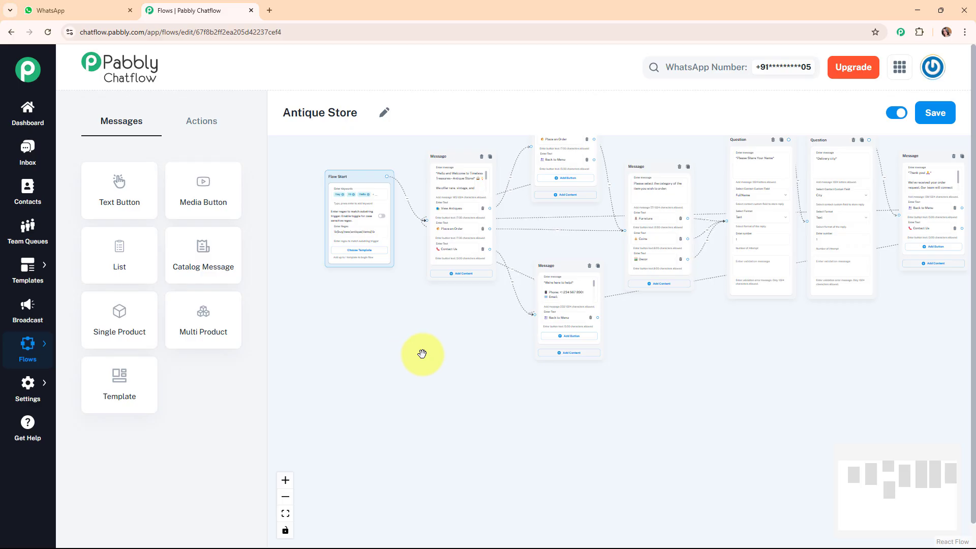
{"action": "left_click_drag", "start_coordinate": [887, 490], "coordinate": [895, 471]}
{"action": "scroll", "coordinate": [654, 438], "scroll_direction": "up", "scroll_amount": 3}
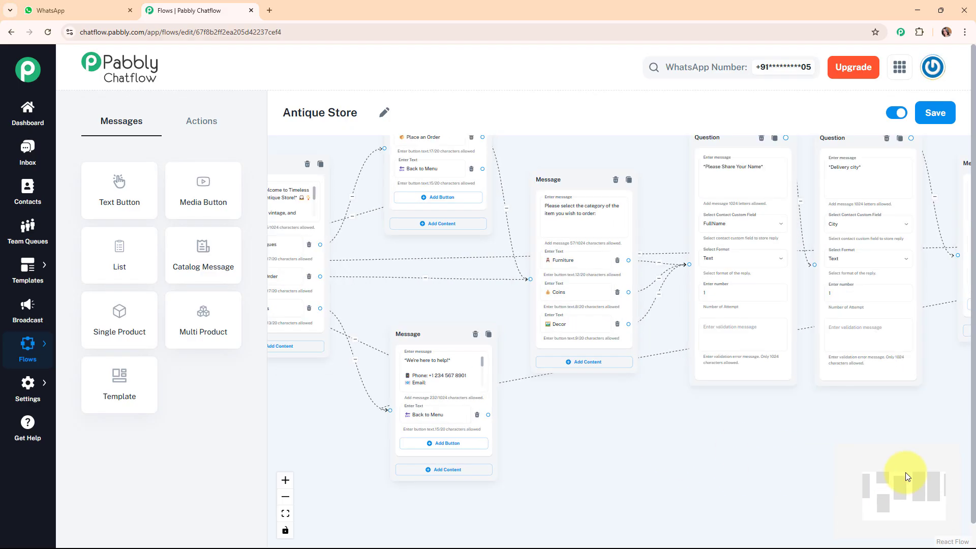
{"action": "left_click_drag", "start_coordinate": [926, 502], "coordinate": [882, 487]}
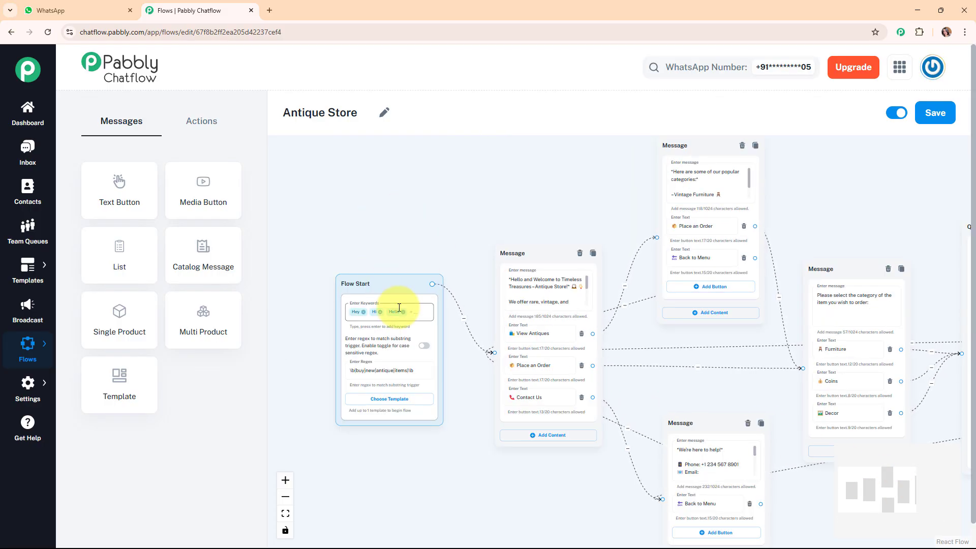
{"action": "left_click", "coordinate": [412, 370]}
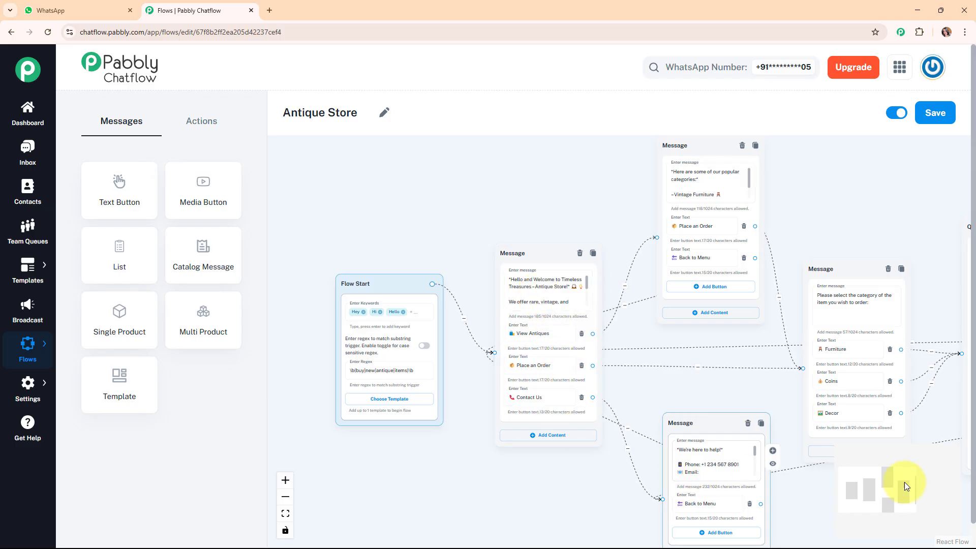
Examine the welcome message's options, the popular categories message and the order category message they lead to
{"action": "left_click_drag", "start_coordinate": [883, 494], "coordinate": [900, 490]}
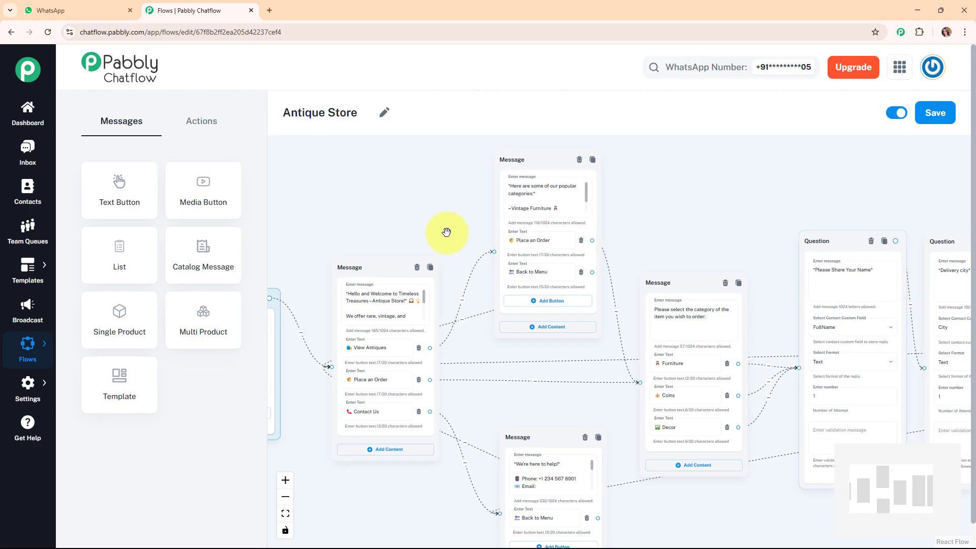
{"action": "left_click", "coordinate": [553, 191]}
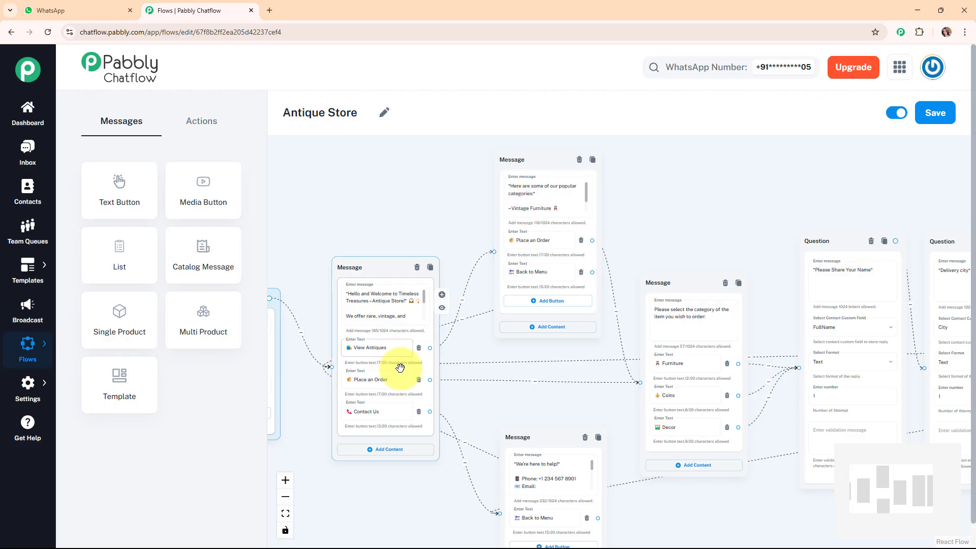
{"action": "left_click", "coordinate": [396, 379]}
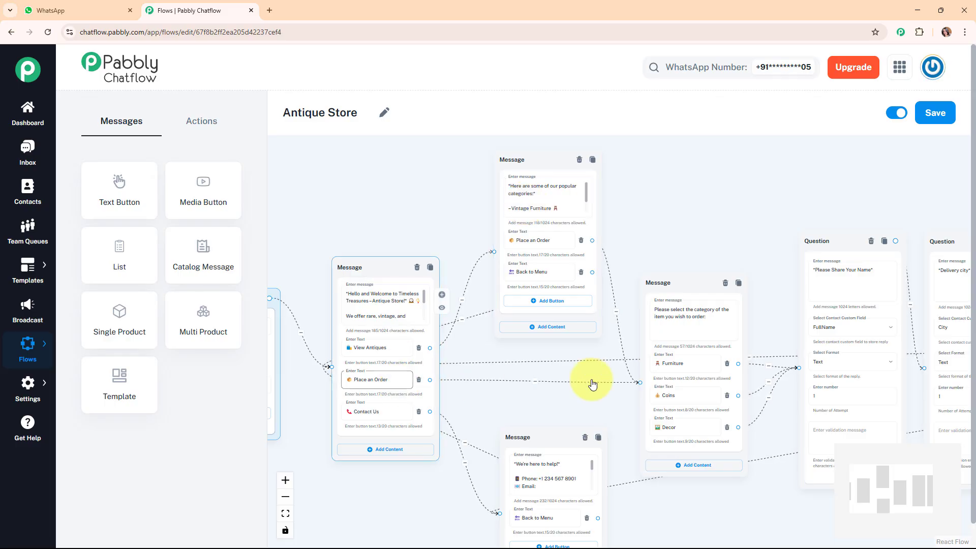
{"action": "left_click", "coordinate": [692, 322]}
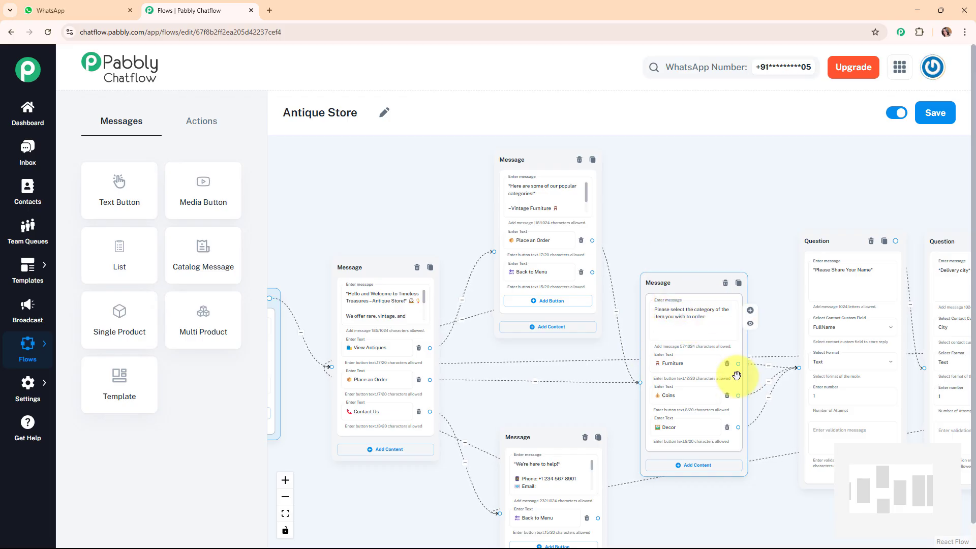
Examine the name and delivery city questions, the thank-you message and the contact message, and bring the whole flow into view
{"action": "left_click_drag", "start_coordinate": [897, 487], "coordinate": [927, 492]}
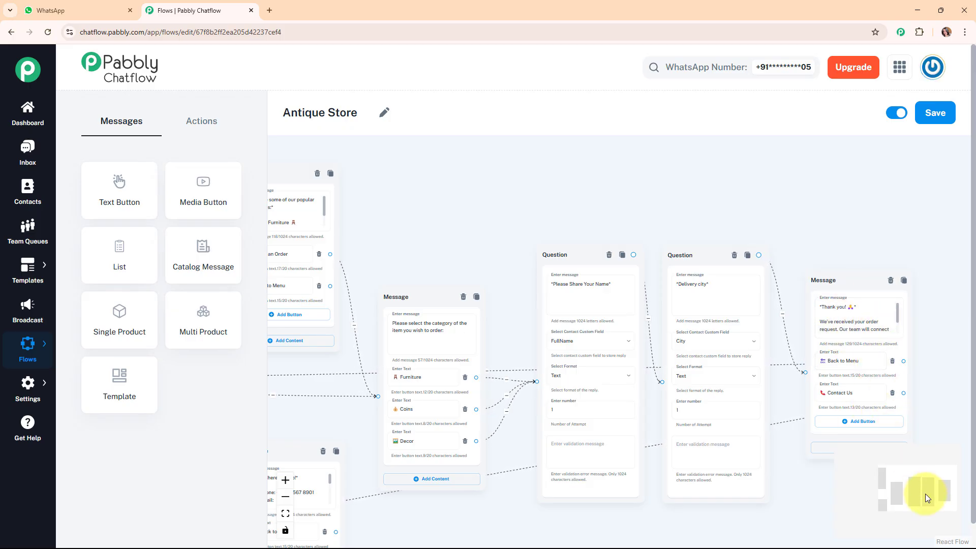
{"action": "left_click_drag", "start_coordinate": [925, 497], "coordinate": [878, 493]}
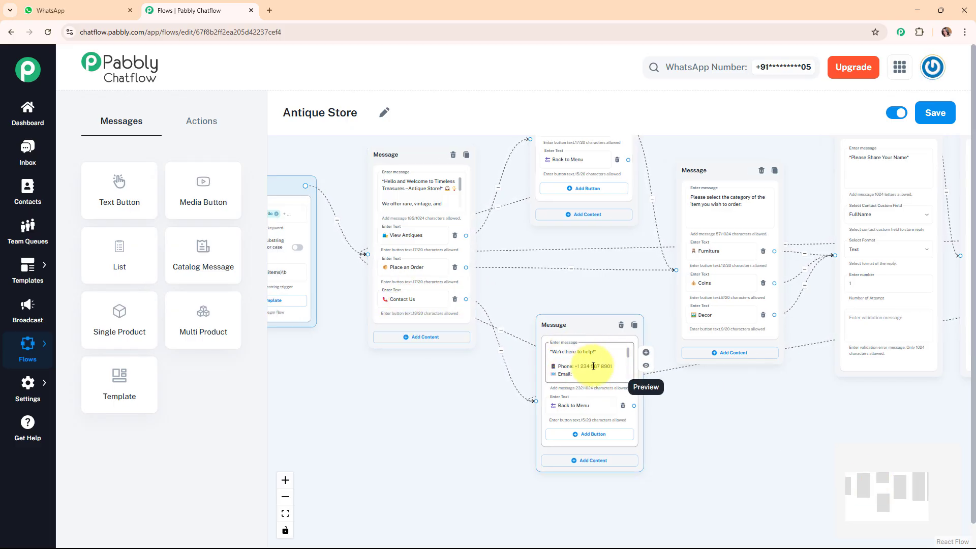
{"action": "scroll", "coordinate": [546, 267], "scroll_direction": "down", "scroll_amount": 4}
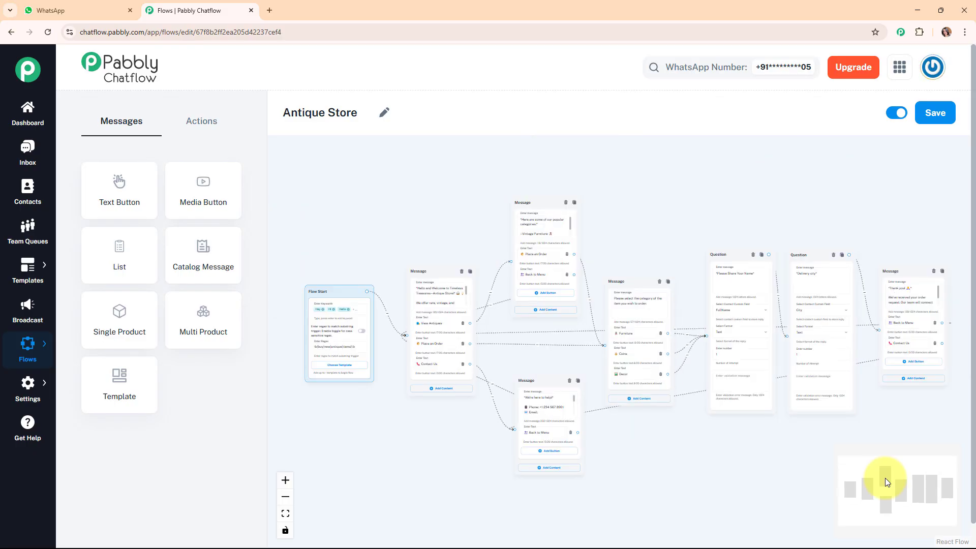
{"action": "left_click_drag", "start_coordinate": [885, 478], "coordinate": [891, 480]}
{"action": "left_click_drag", "start_coordinate": [710, 203], "coordinate": [732, 210]}
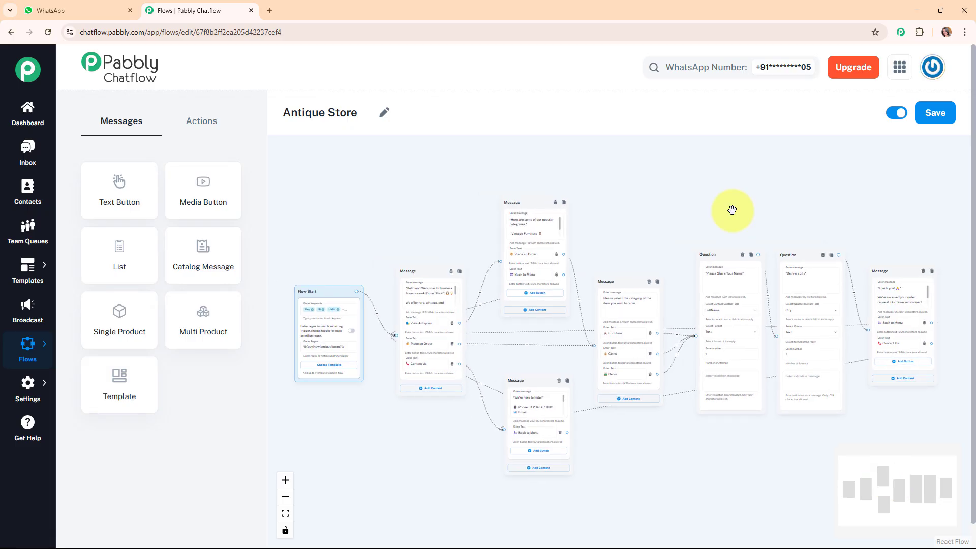